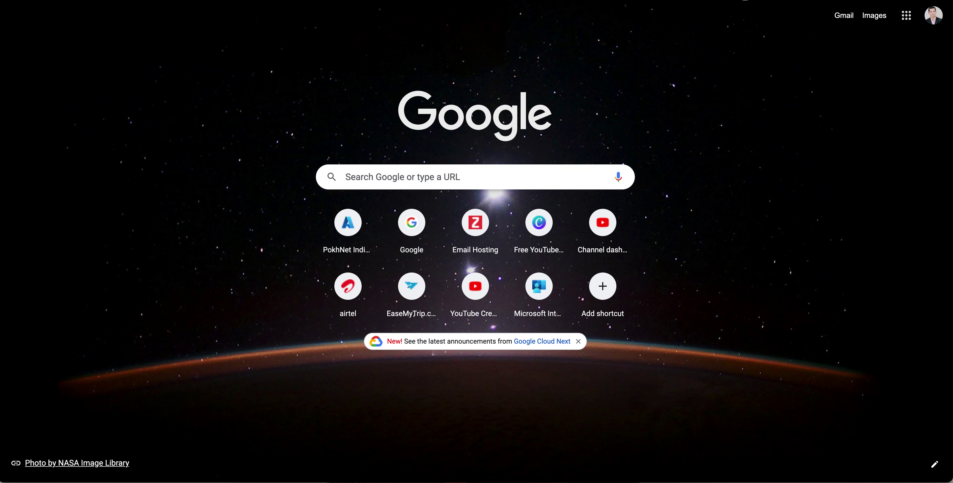
# Search Google for 'alien tech champion'
pyautogui.write('alien tech champion')
pyautogui.press('Return')
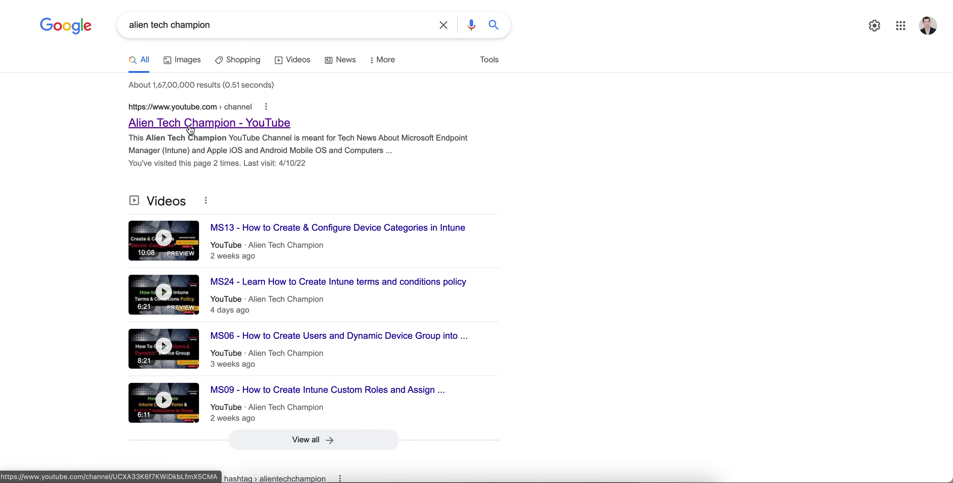
# Open the Alien Tech Champion YouTube channel, browse its uploaded videos, then view its About page
pyautogui.click(216, 125)
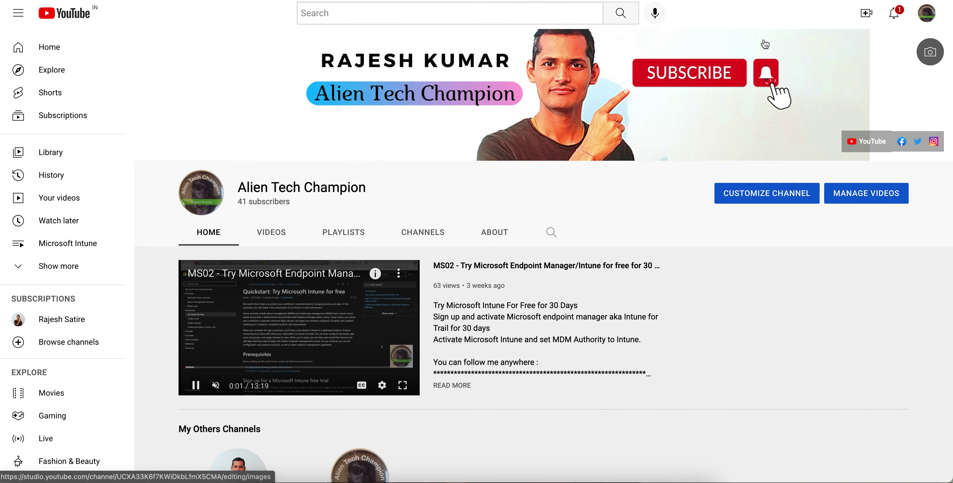
pyautogui.moveTo(698, 62)
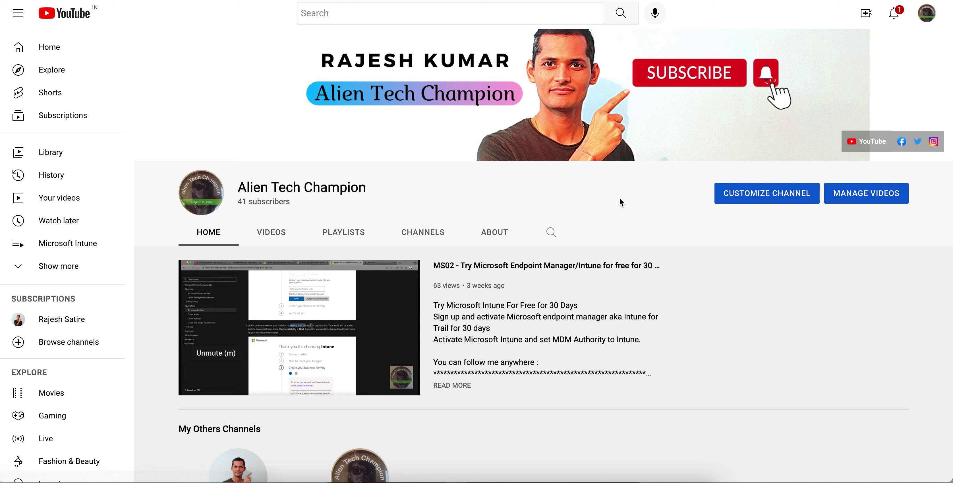
pyautogui.click(279, 236)
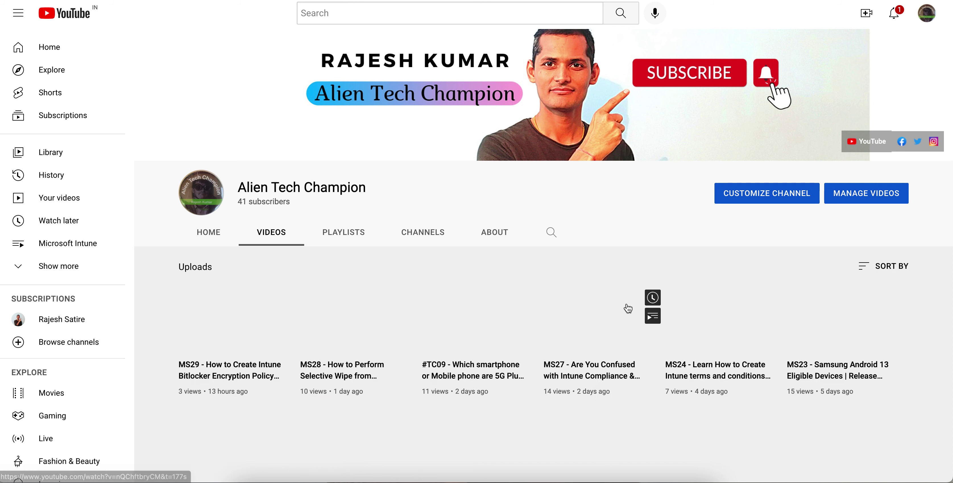
pyautogui.scroll(-1, 706, 307)
pyautogui.scroll(-2, 707, 308)
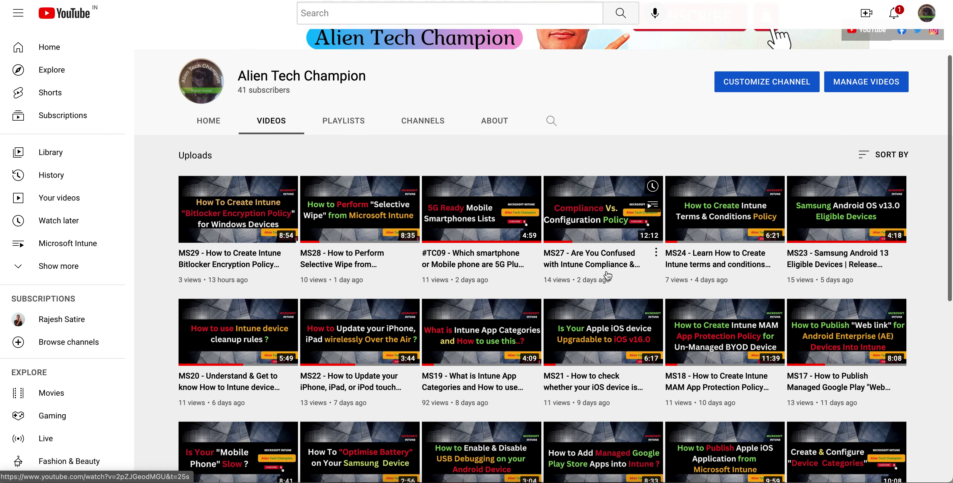
pyautogui.scroll(-1, 572, 275)
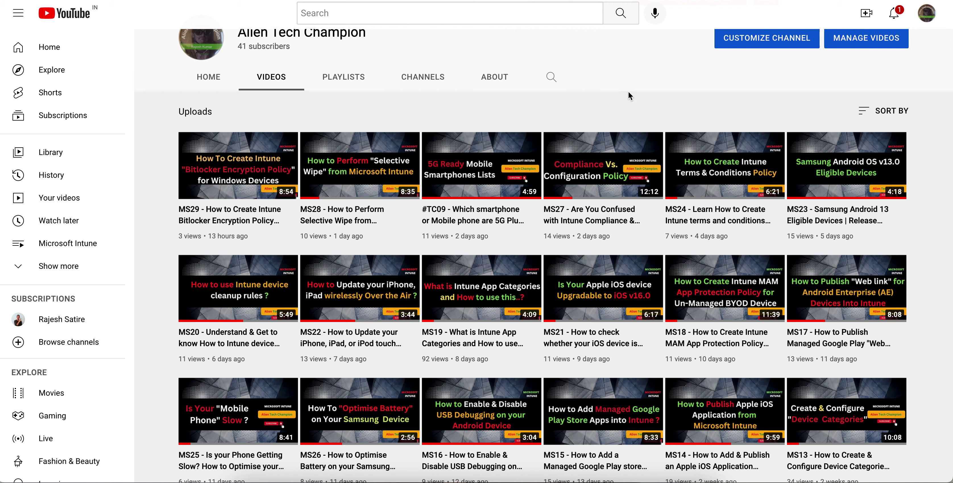
pyautogui.click(496, 79)
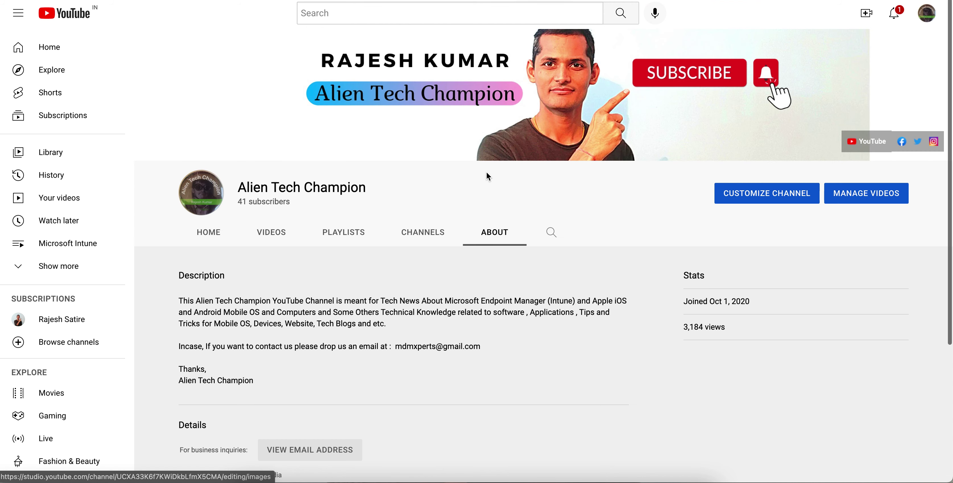
# Highlight the channel's About description, then return to the channel's Home page
pyautogui.tripleClick(429, 324)
pyautogui.click(223, 237)
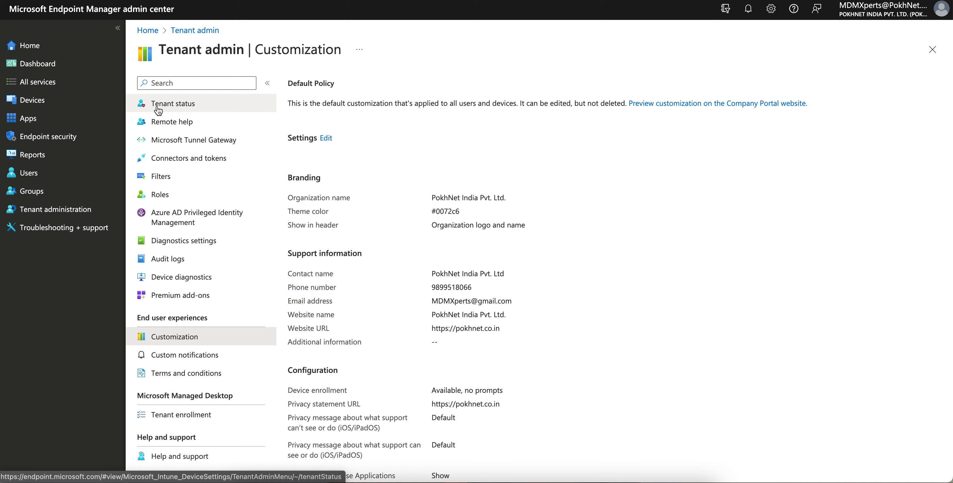
pyautogui.click(62, 102)
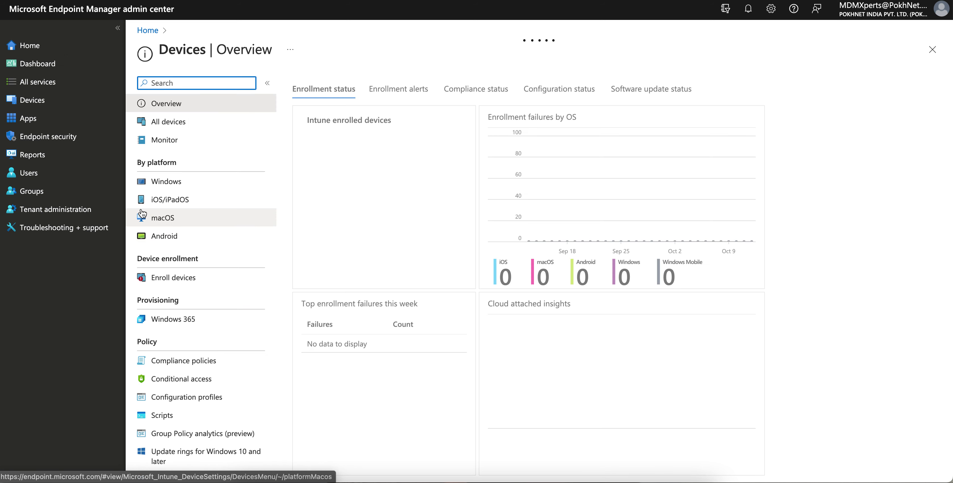
pyautogui.click(55, 209)
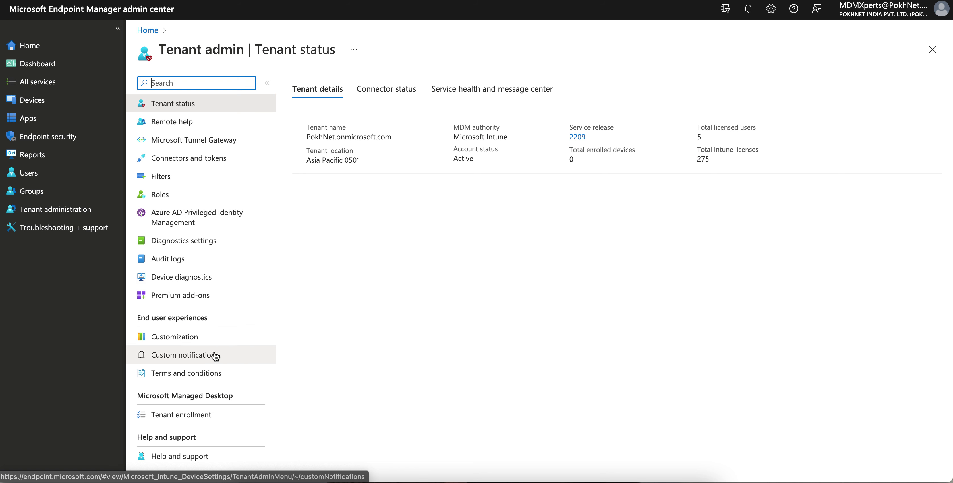
pyautogui.click(202, 341)
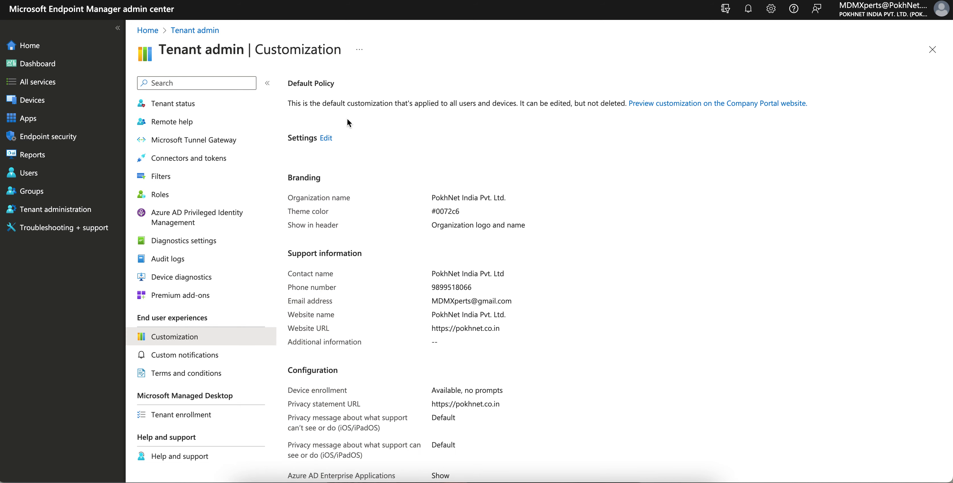
pyautogui.moveTo(302, 83); pyautogui.dragTo(335, 83)
pyautogui.click(340, 111)
pyautogui.scroll(-1, 427, 230)
pyautogui.scroll(-7, 427, 230)
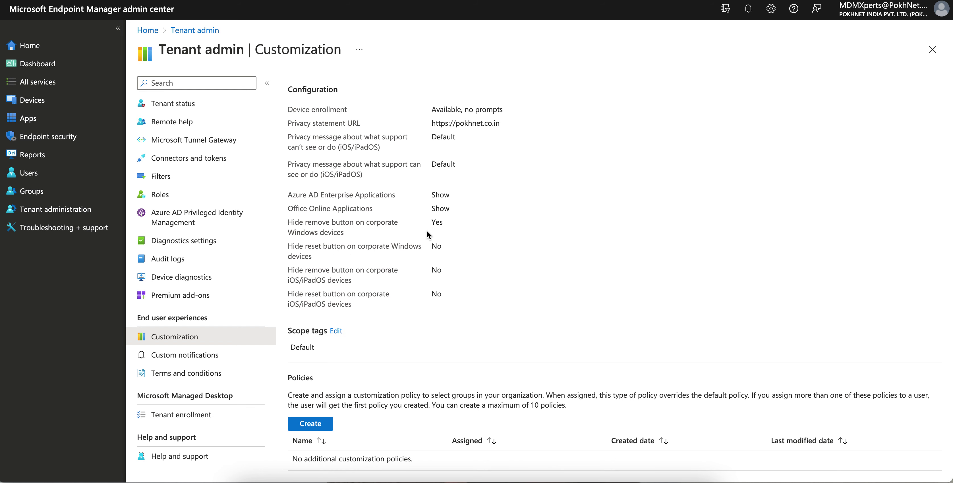
pyautogui.scroll(5, 384, 161)
pyautogui.scroll(3, 384, 162)
pyautogui.click(338, 108)
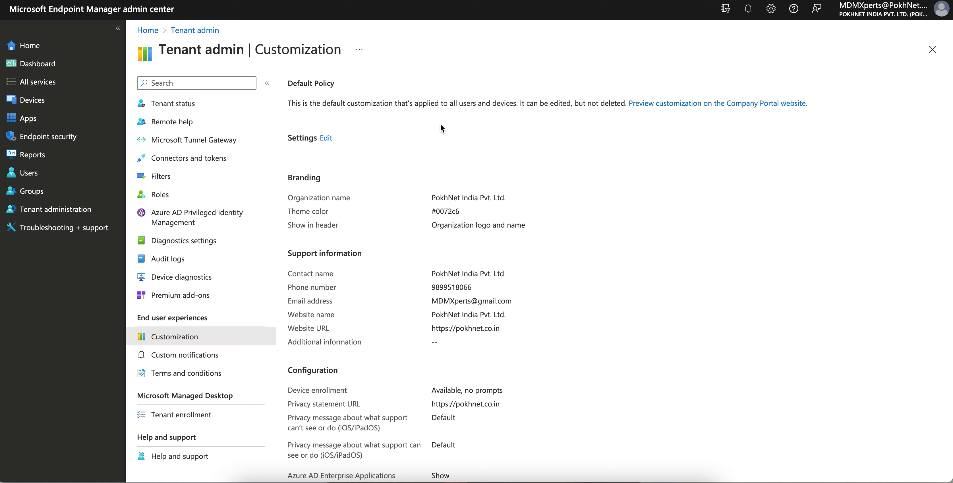
pyautogui.press('super+equal')
pyautogui.press('super+equal')
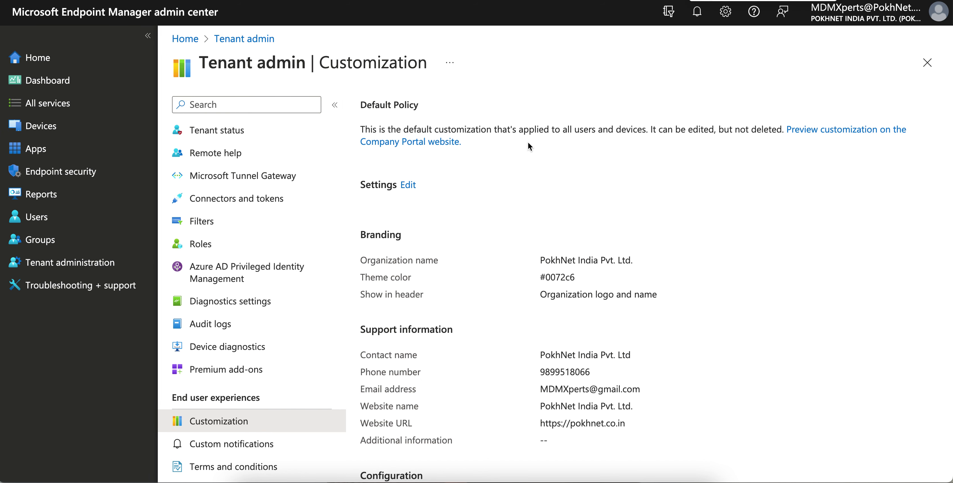
pyautogui.moveTo(502, 129); pyautogui.dragTo(647, 129)
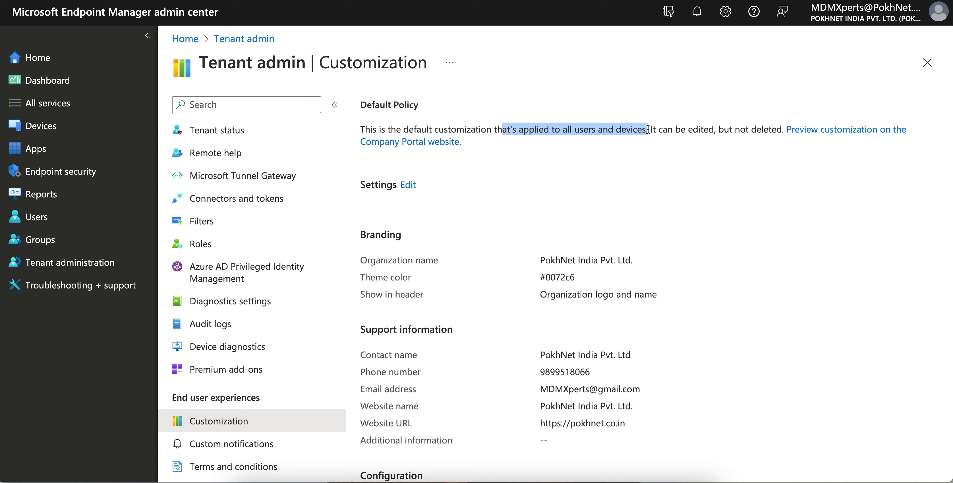
pyautogui.moveTo(714, 129); pyautogui.dragTo(673, 130)
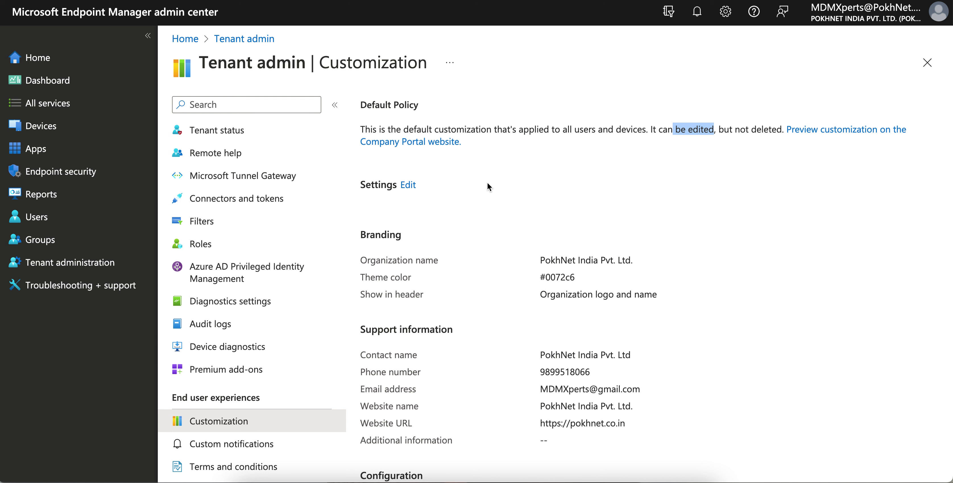
pyautogui.click(414, 186)
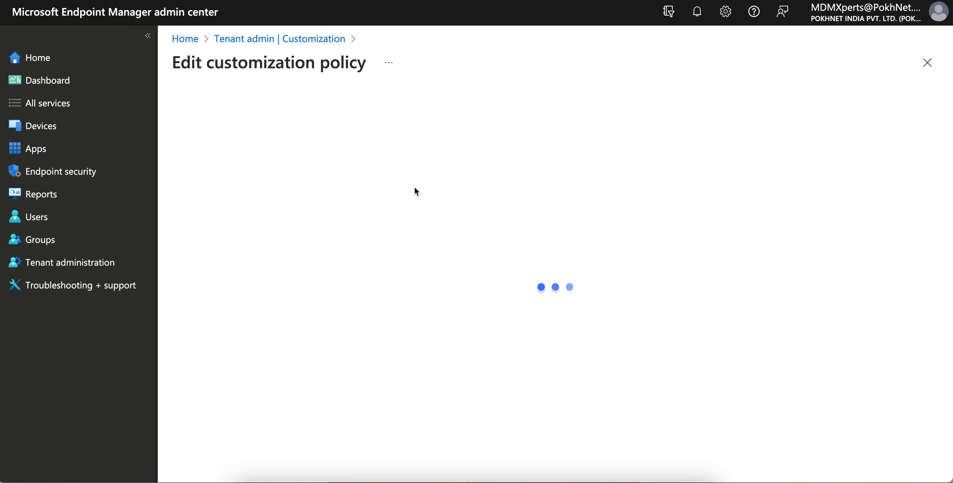
# Replace the policy's organization name with 'Alien Tech Champion'
pyautogui.click(486, 169)
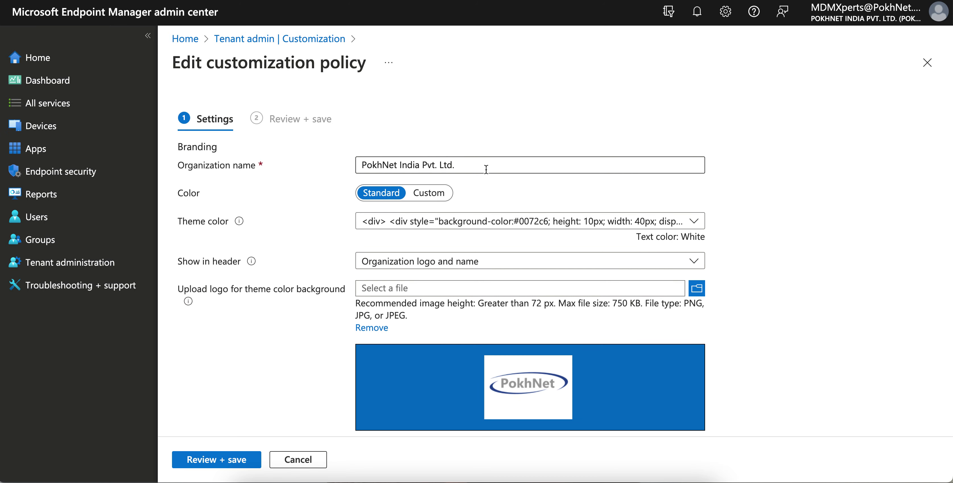
pyautogui.moveTo(487, 168); pyautogui.dragTo(356, 159)
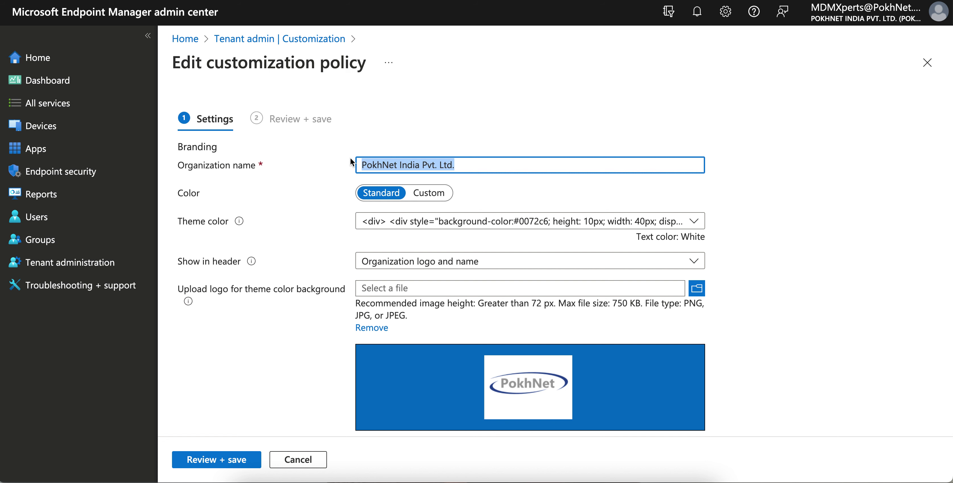
pyautogui.write('Alien Tech Cham')
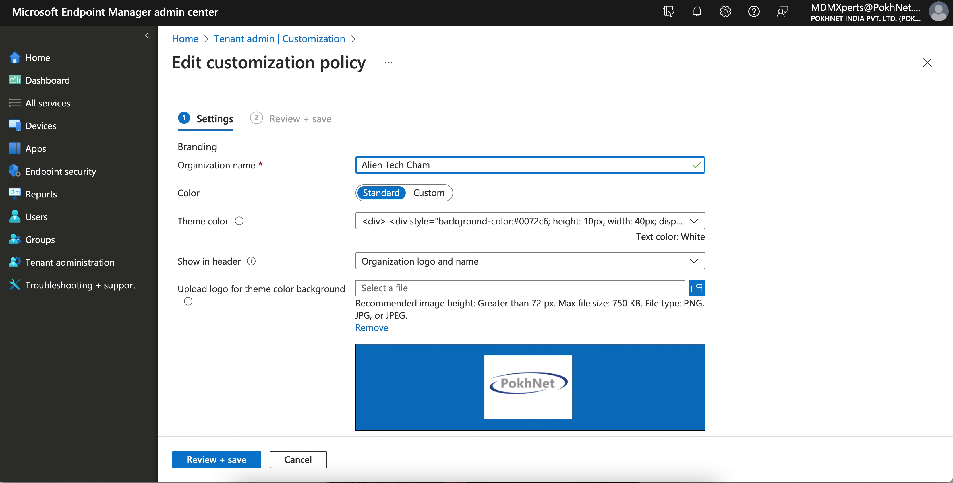
pyautogui.write('pion')
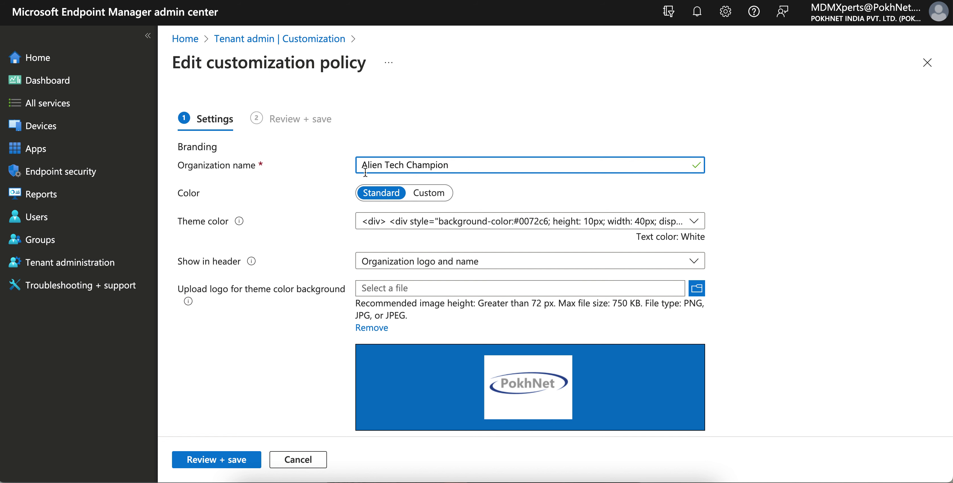
# Try a custom #ffffff theme colour, revert to Standard, and view the Show in header options
pyautogui.click(436, 191)
pyautogui.click(459, 222)
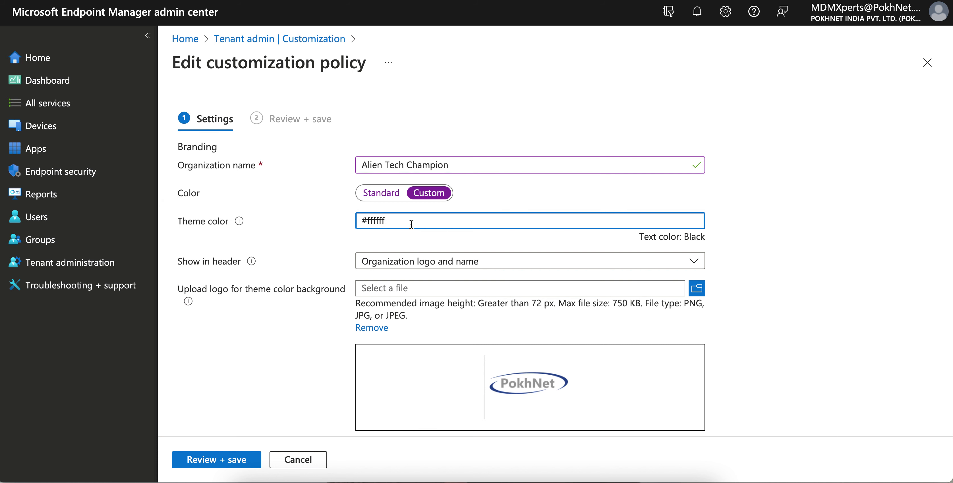
pyautogui.moveTo(411, 224); pyautogui.dragTo(340, 218)
pyautogui.click(386, 194)
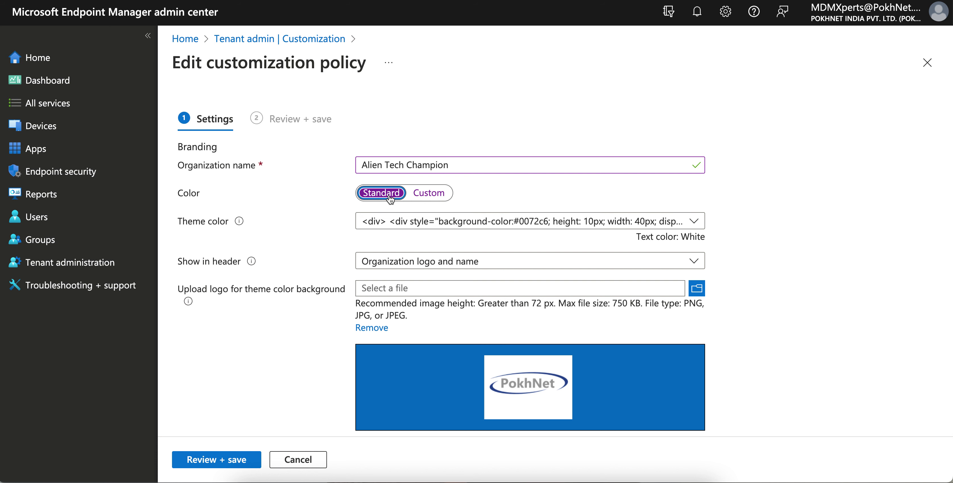
pyautogui.click(497, 265)
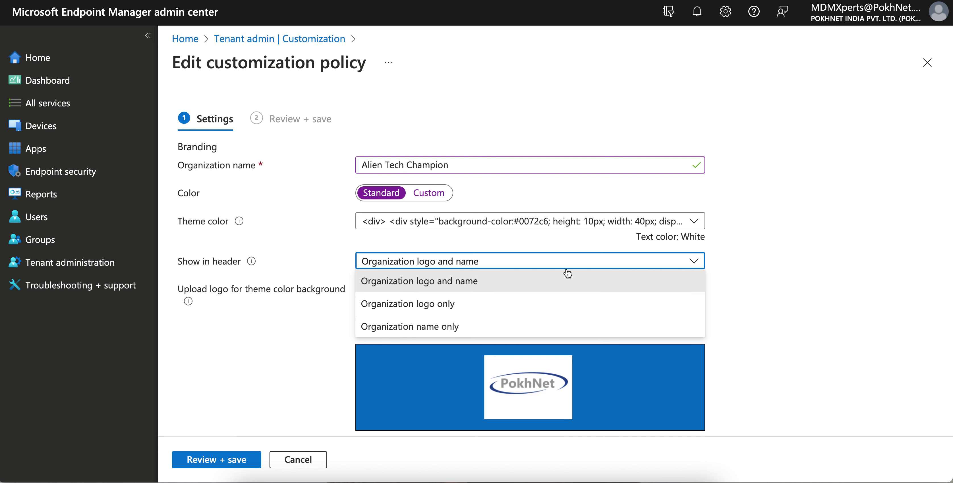
pyautogui.click(523, 285)
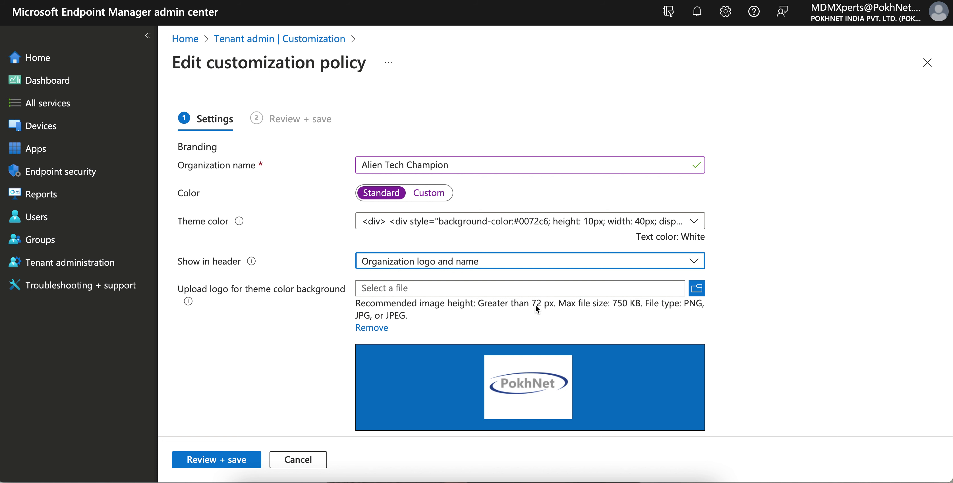
pyautogui.moveTo(532, 302); pyautogui.dragTo(554, 304)
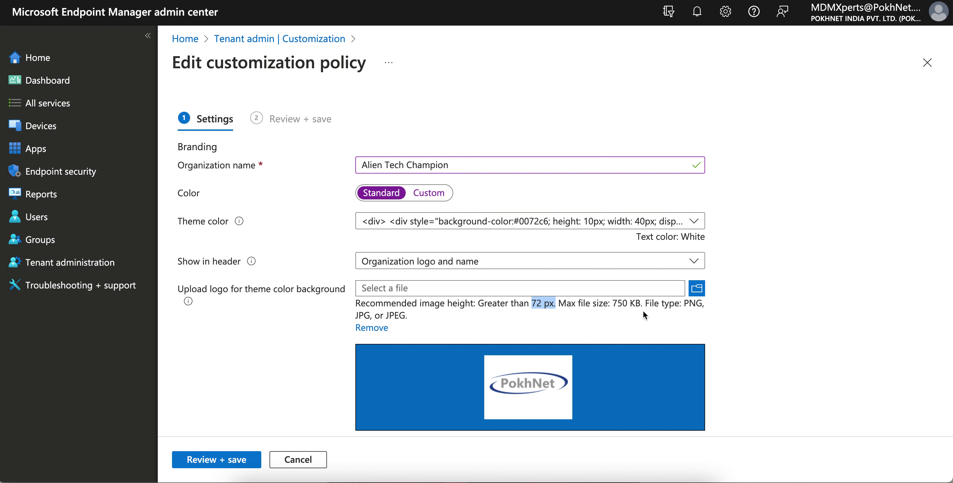
pyautogui.scroll(-3, 771, 299)
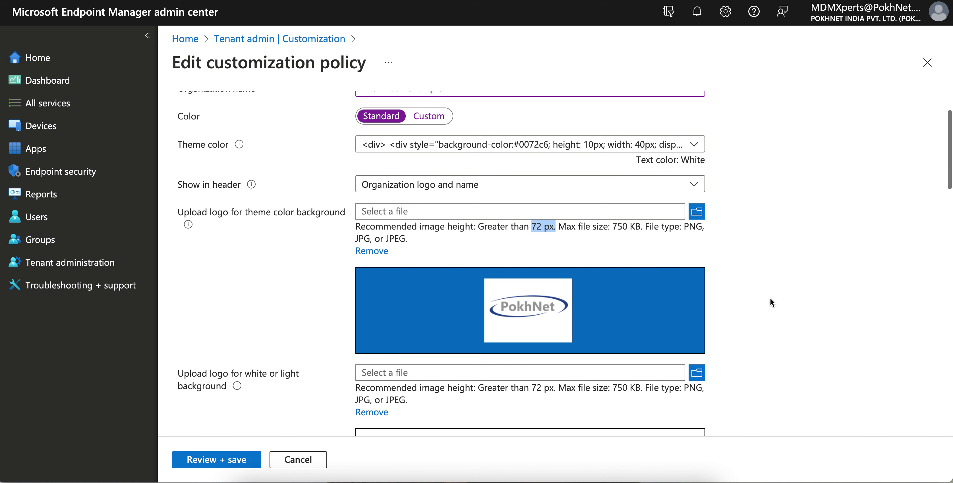
pyautogui.scroll(-1, 771, 301)
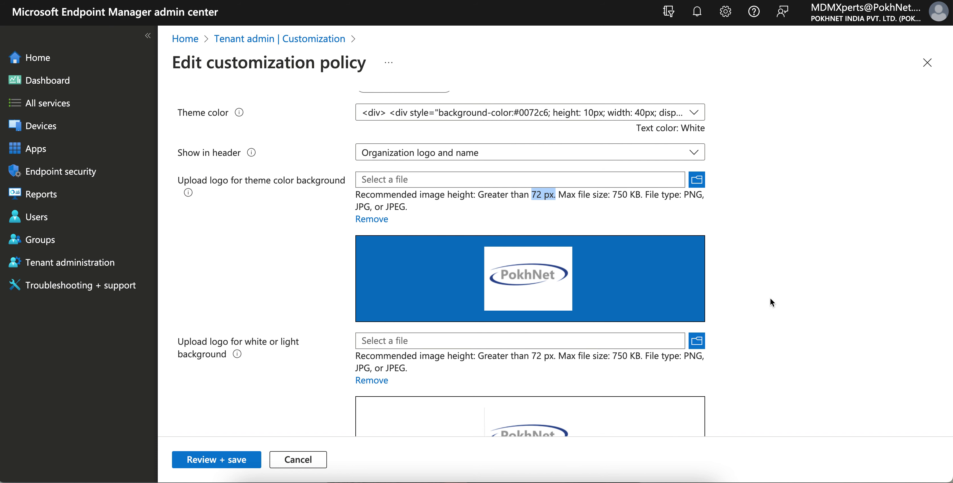
pyautogui.scroll(-1, 770, 298)
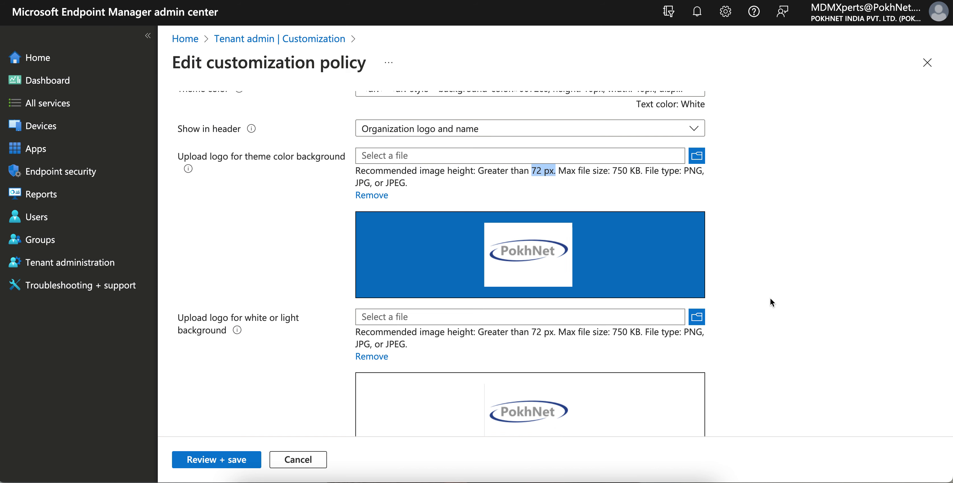
pyautogui.scroll(-1, 770, 298)
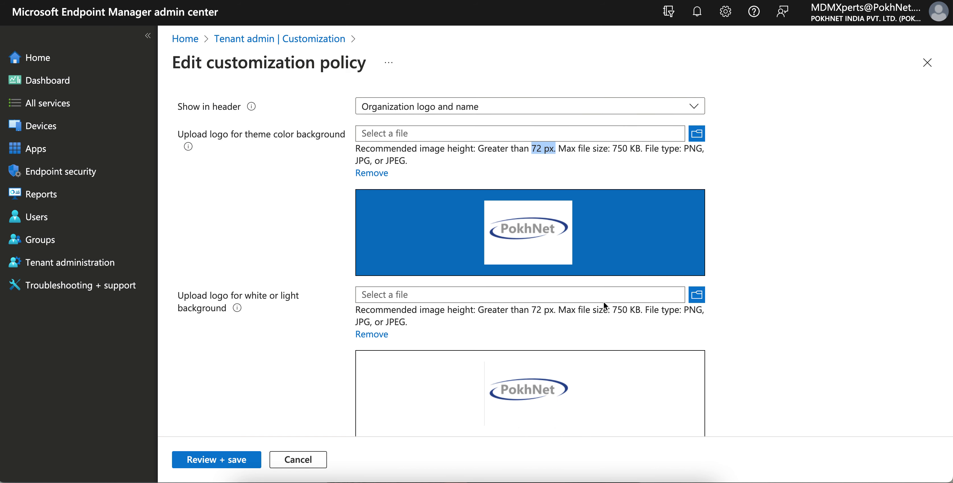
pyautogui.scroll(-7, 643, 315)
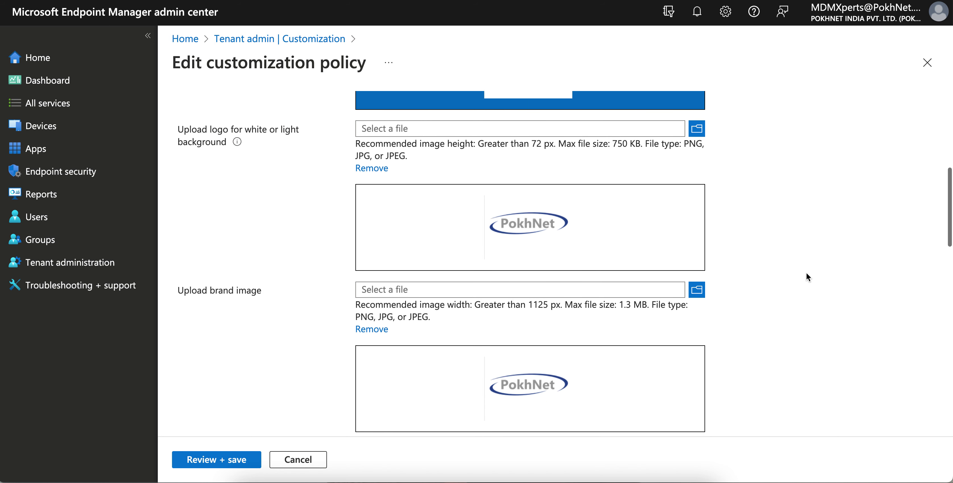
pyautogui.scroll(-2, 807, 273)
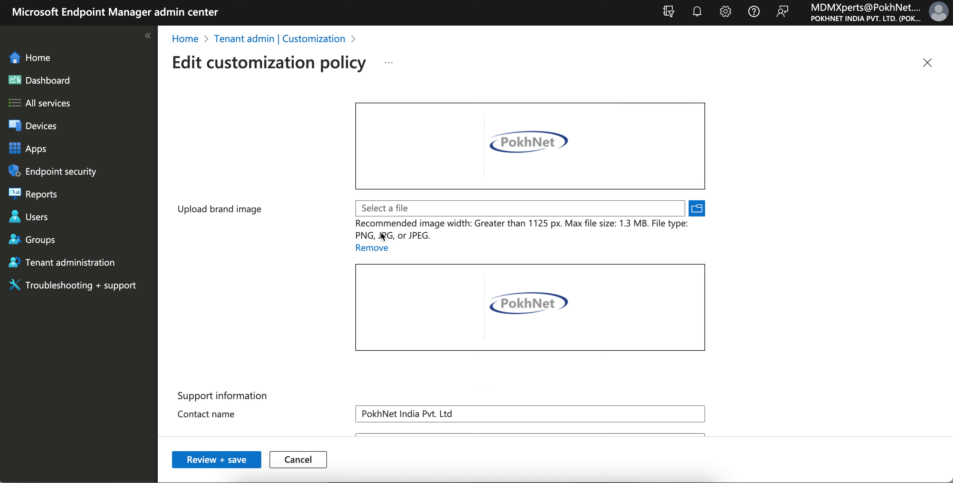
pyautogui.scroll(3, 532, 223)
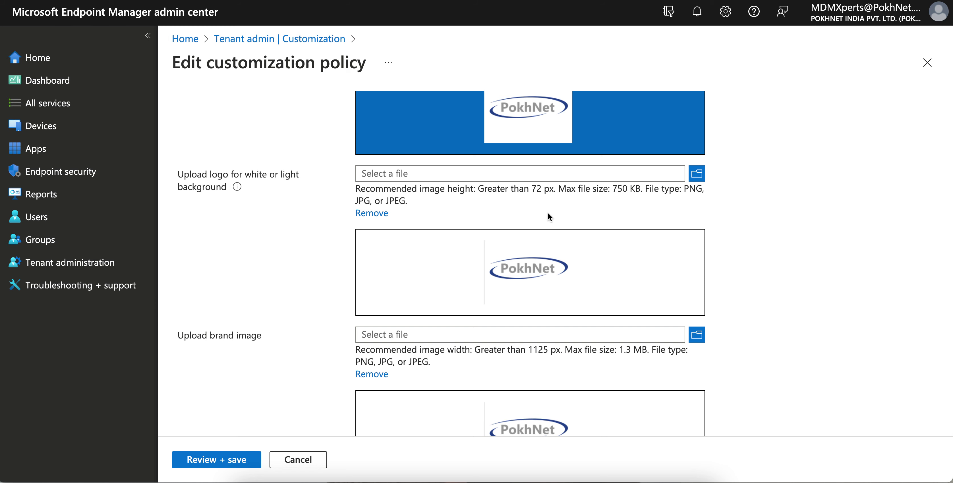
pyautogui.scroll(-9, 562, 259)
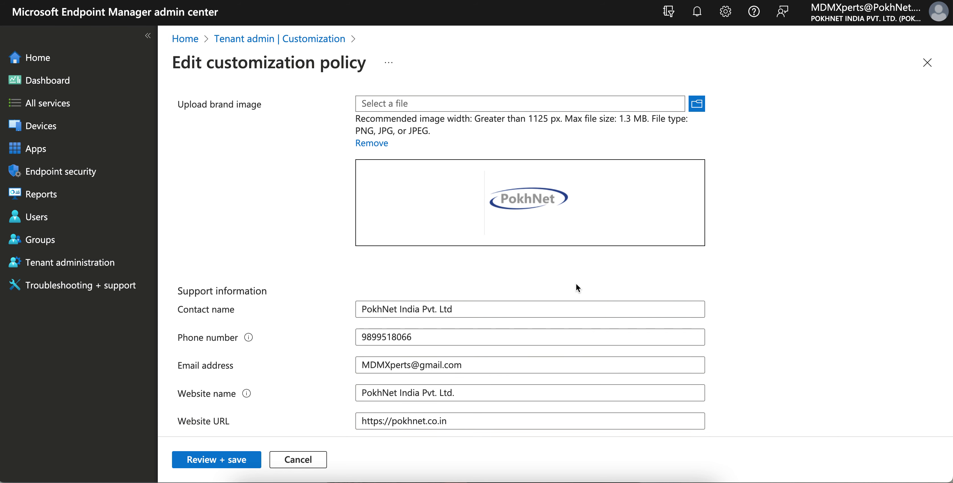
pyautogui.scroll(-3, 576, 283)
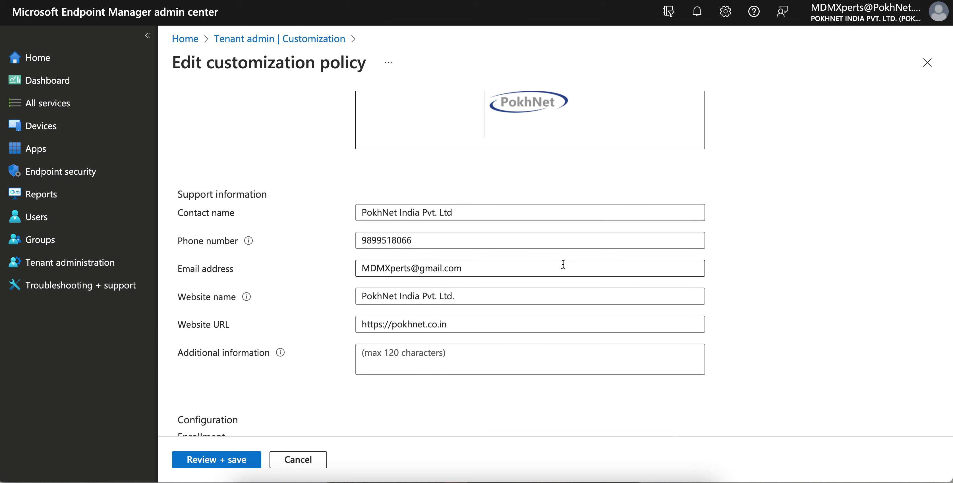
pyautogui.scroll(-1, 492, 343)
pyautogui.scroll(-3, 492, 343)
pyautogui.scroll(1, 492, 343)
pyautogui.scroll(-4, 492, 341)
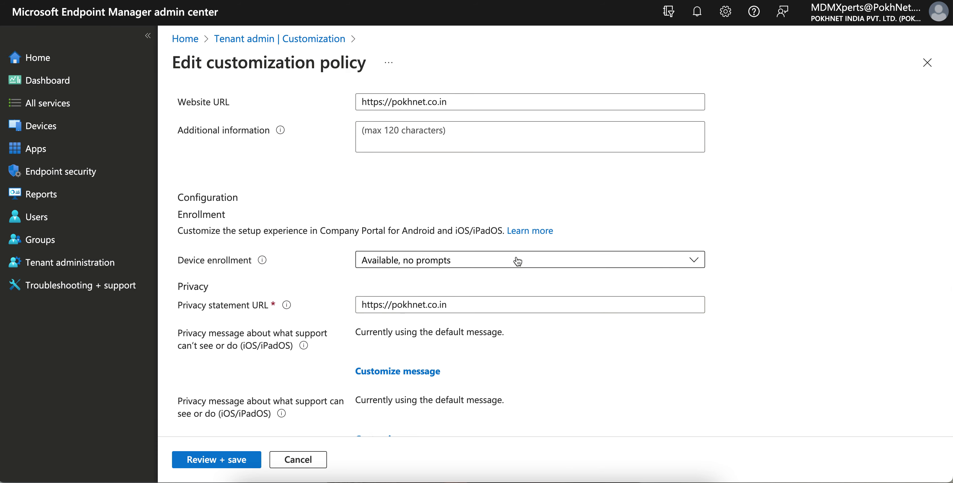
pyautogui.scroll(-1, 591, 207)
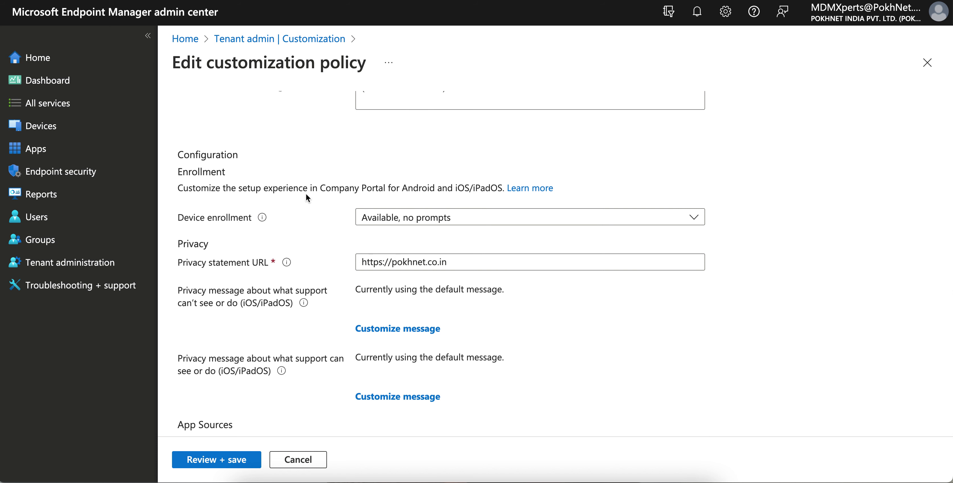
pyautogui.moveTo(326, 192); pyautogui.dragTo(502, 190)
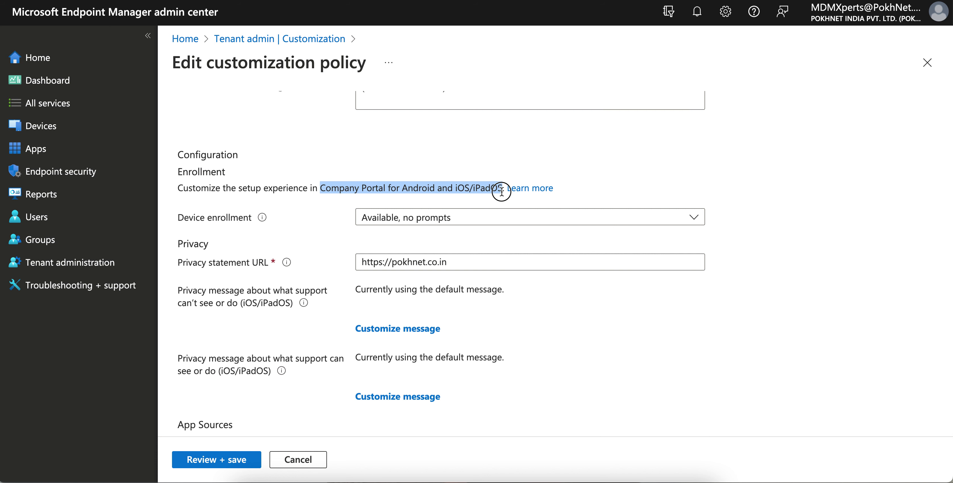
pyautogui.click(532, 196)
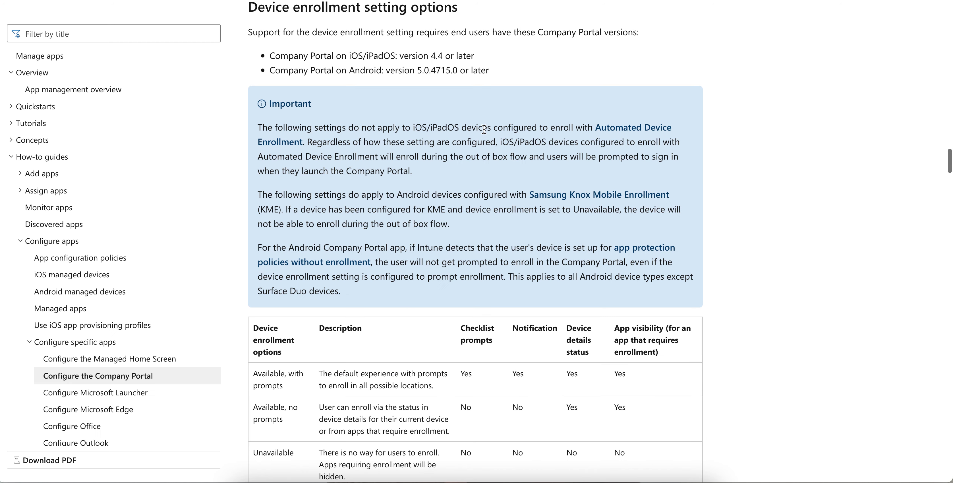
pyautogui.scroll(-2, 699, 273)
pyautogui.scroll(-1, 699, 273)
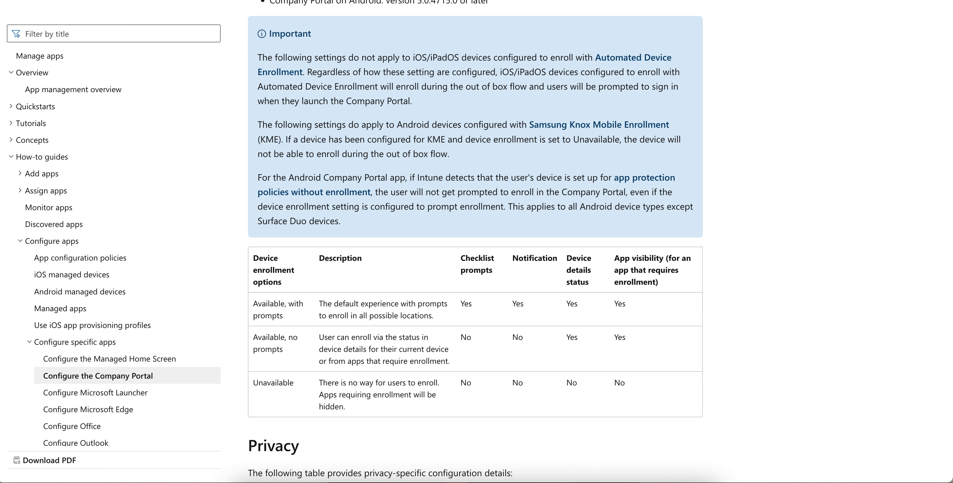
pyautogui.hotkey('ctrl', 'w')
pyautogui.moveTo(263, 219)
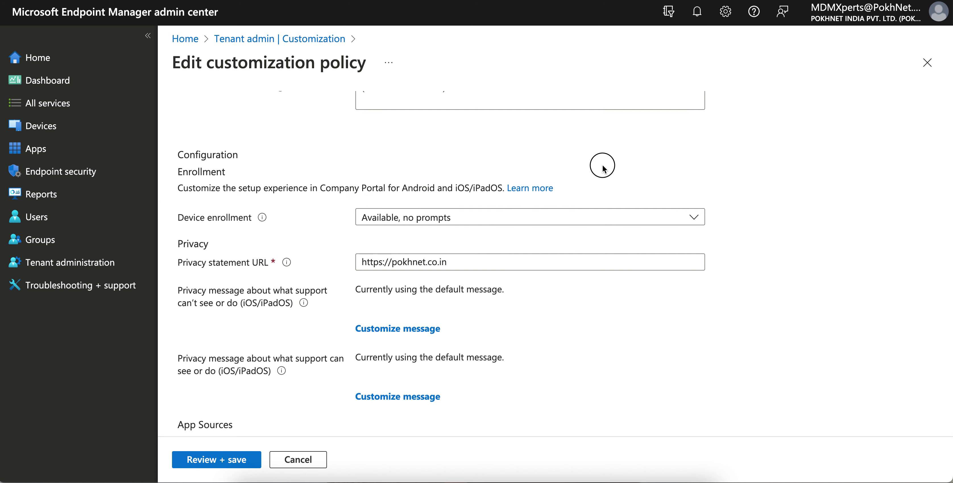
pyautogui.click(522, 218)
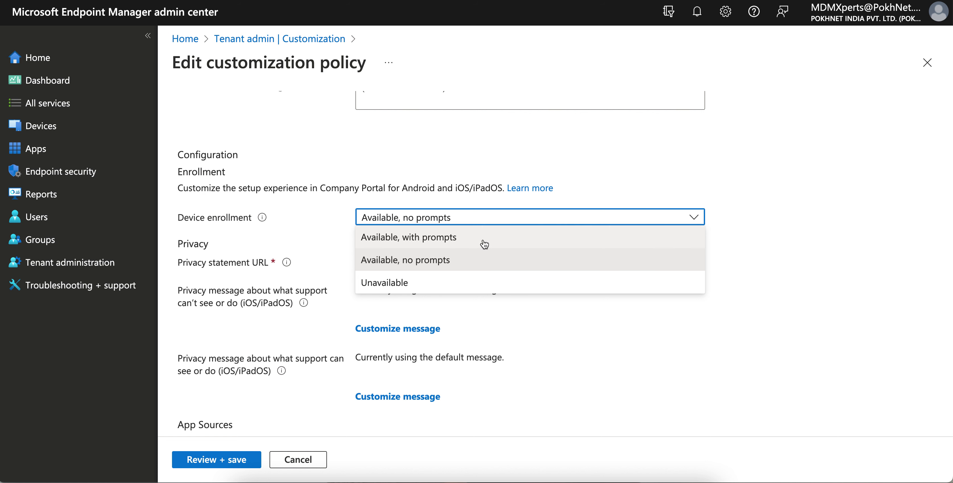
# Change Device enrollment from 'Available, no prompts' to 'Available, with prompts'
pyautogui.click(462, 261)
pyautogui.click(463, 222)
pyautogui.click(435, 237)
pyautogui.click(749, 260)
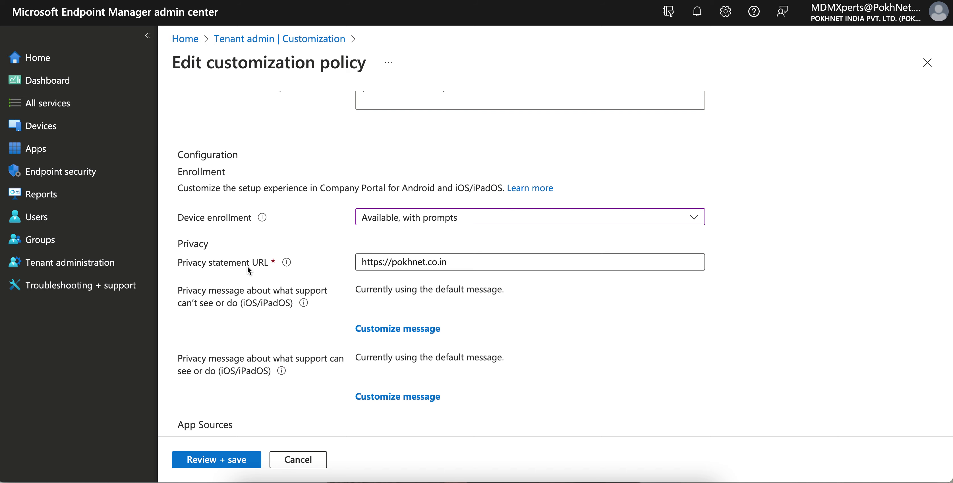
pyautogui.click(464, 223)
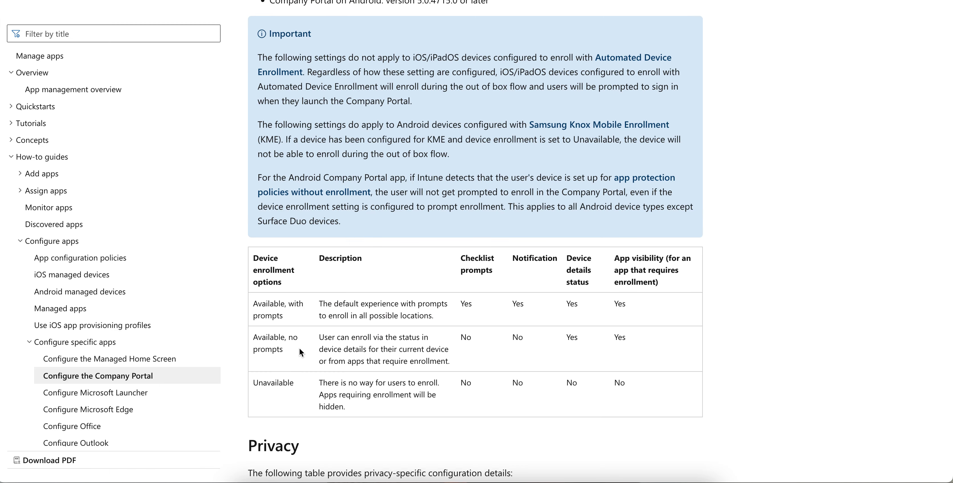
pyautogui.moveTo(319, 303); pyautogui.dragTo(442, 314)
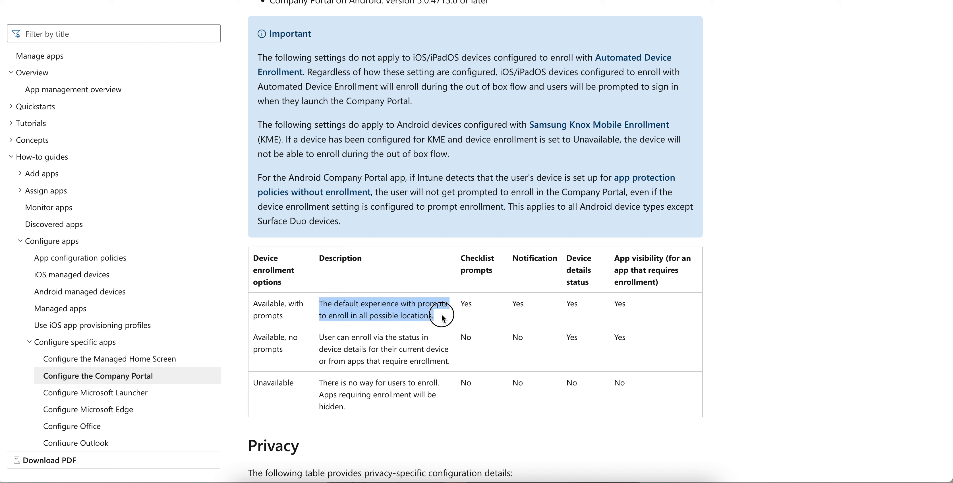
pyautogui.moveTo(324, 338); pyautogui.dragTo(436, 341)
pyautogui.moveTo(371, 348); pyautogui.dragTo(447, 361)
pyautogui.moveTo(322, 382); pyautogui.dragTo(402, 407)
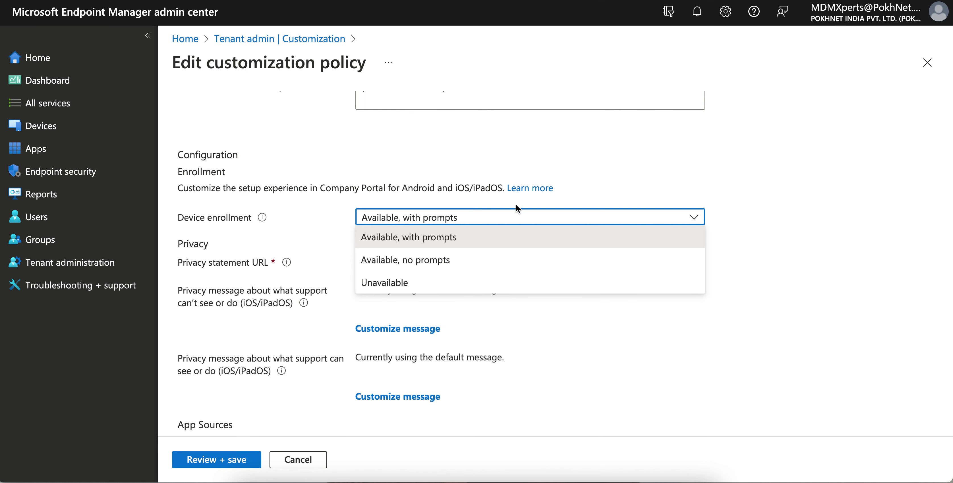
pyautogui.click(503, 233)
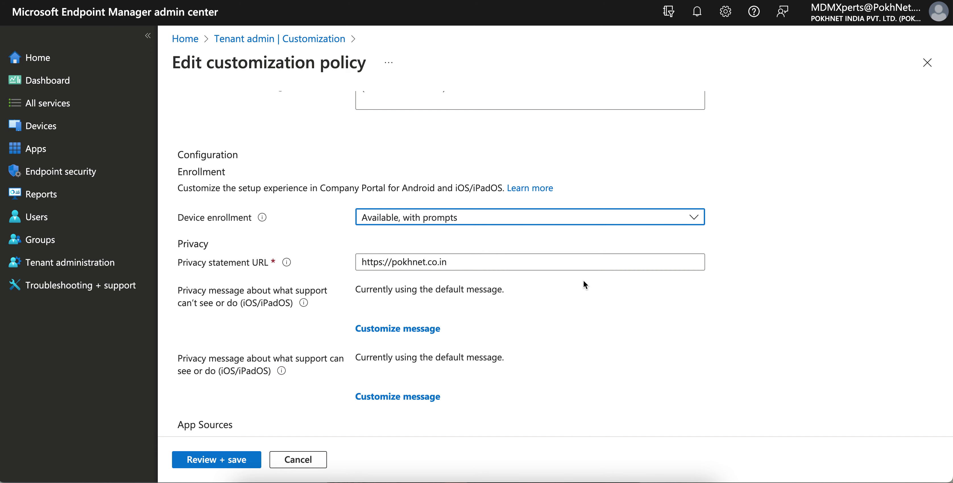
# Check the App Sources and Hide features settings, then review and save the policy
pyautogui.scroll(-3, 583, 281)
pyautogui.scroll(-3, 585, 284)
pyautogui.scroll(1, 583, 282)
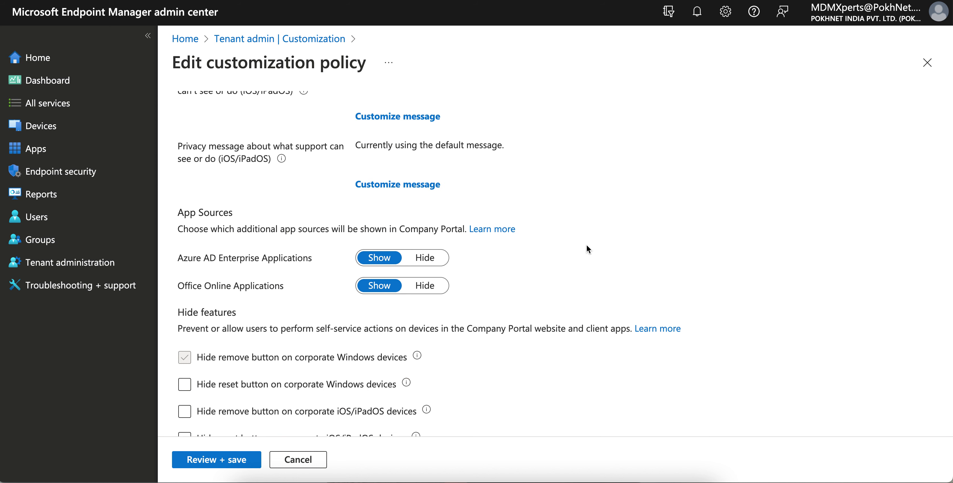
pyautogui.scroll(-2, 579, 257)
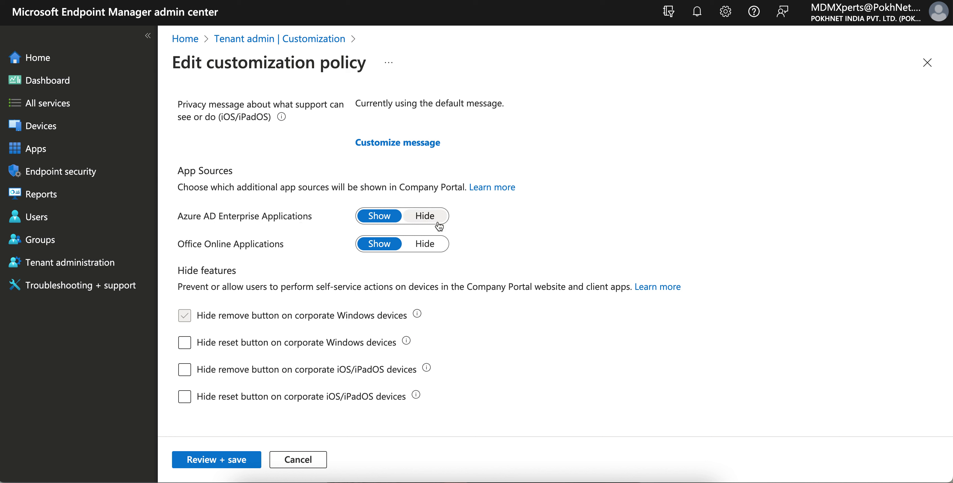
pyautogui.click(219, 462)
pyautogui.click(217, 452)
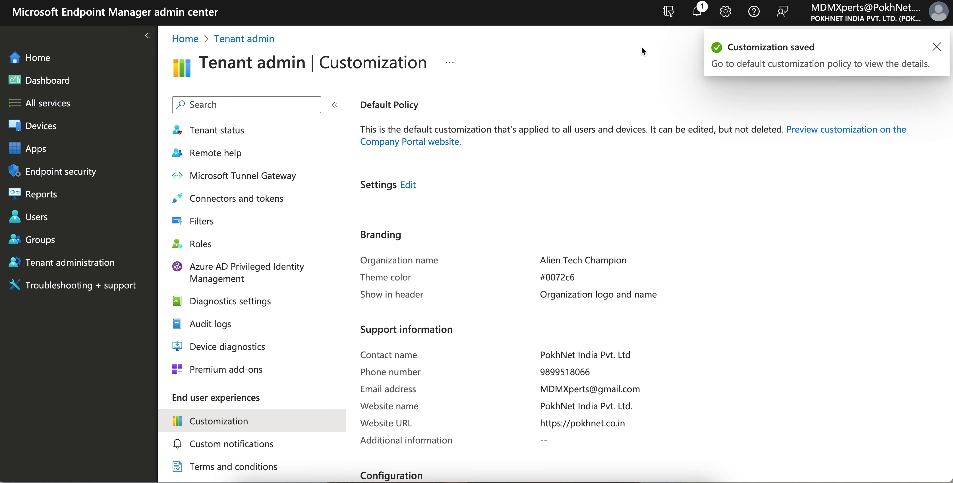
# Open the Company Portal website preview of the default customization
pyautogui.scroll(-2, 796, 205)
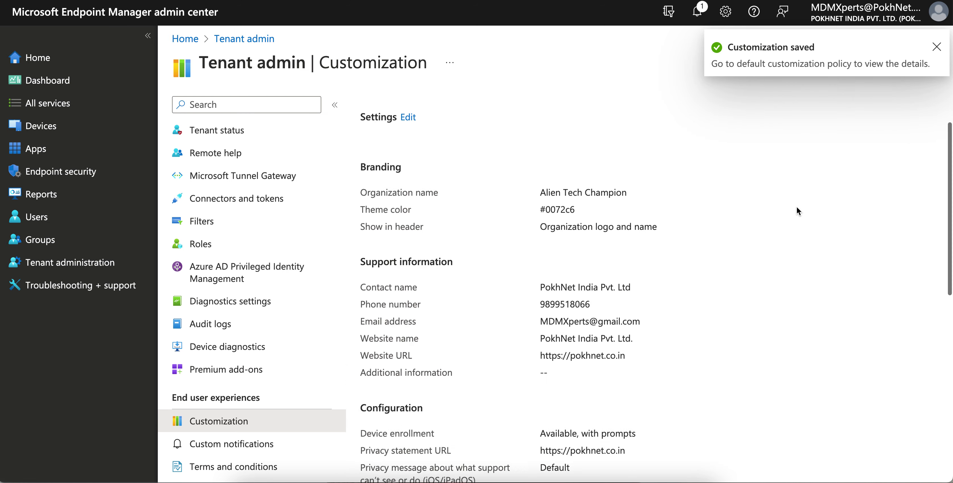
pyautogui.scroll(2, 796, 206)
pyautogui.click(838, 137)
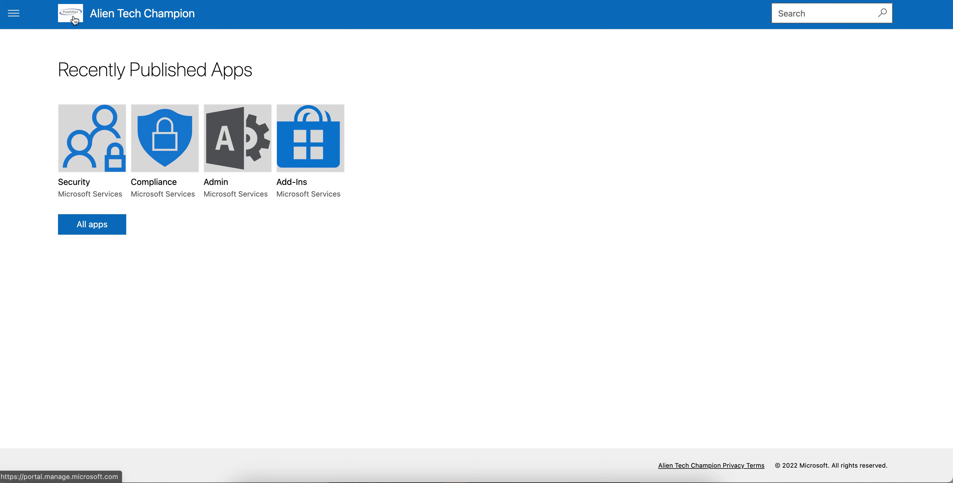
# Open and close the Company Portal preview's navigation panel
pyautogui.click(13, 15)
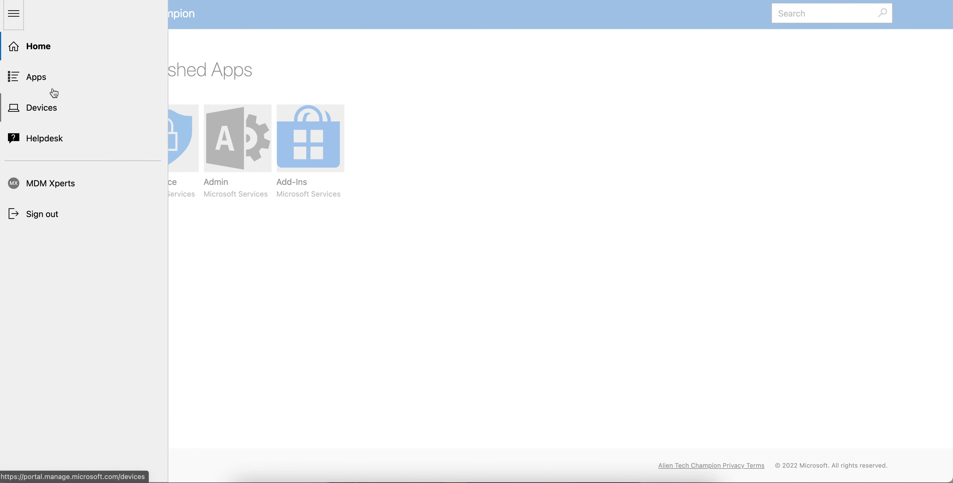
pyautogui.click(348, 75)
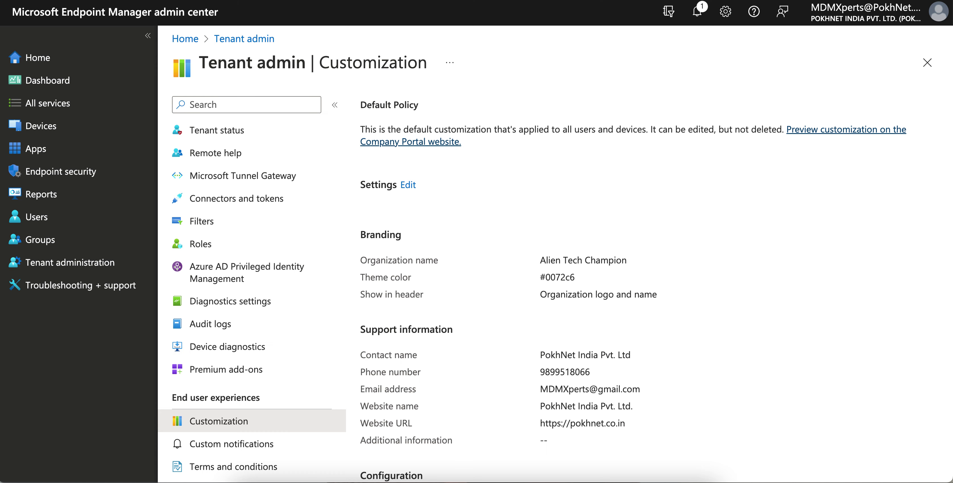
# Edit the default customization settings and rename the organization to 'PokhNet'
pyautogui.click(409, 185)
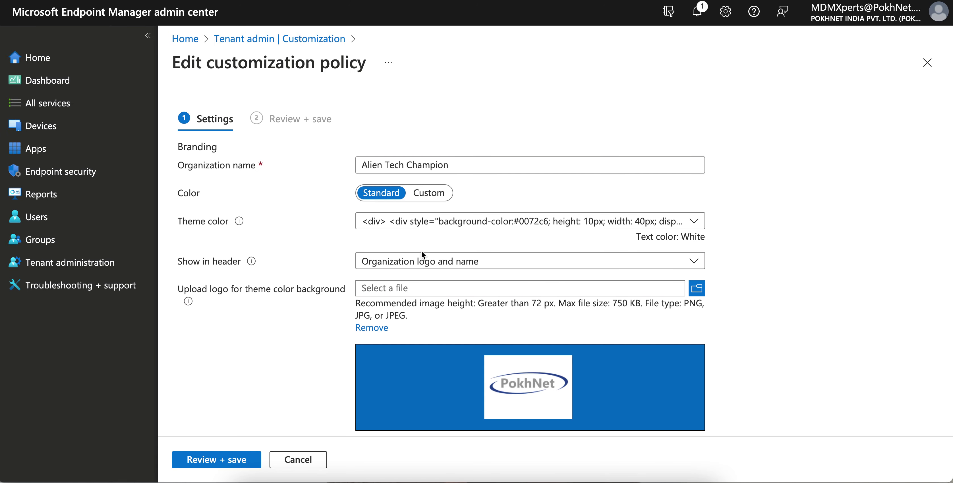
pyautogui.scroll(-1, 421, 250)
pyautogui.moveTo(464, 140); pyautogui.dragTo(348, 140)
pyautogui.write('PokhNet')
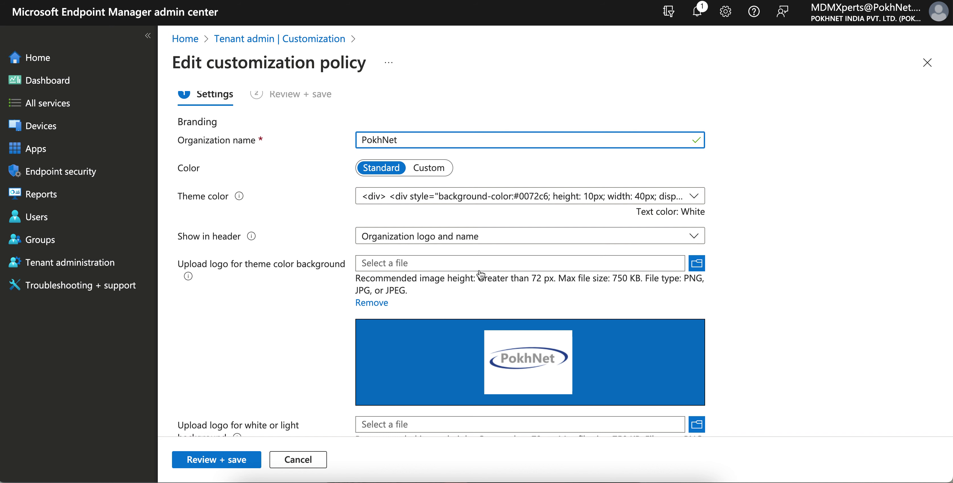
# Switch the theme colour from the standard list to a Custom value, currently #ffffff
pyautogui.scroll(-3, 481, 274)
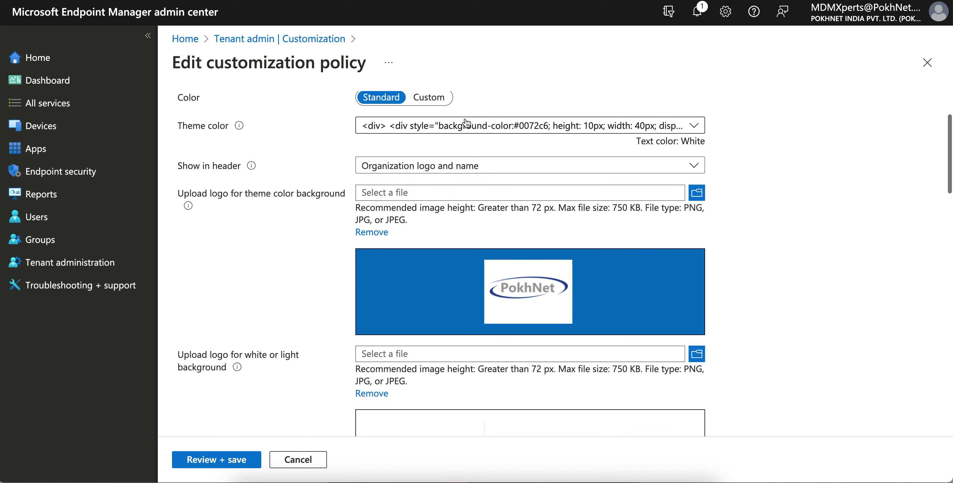
pyautogui.click(474, 125)
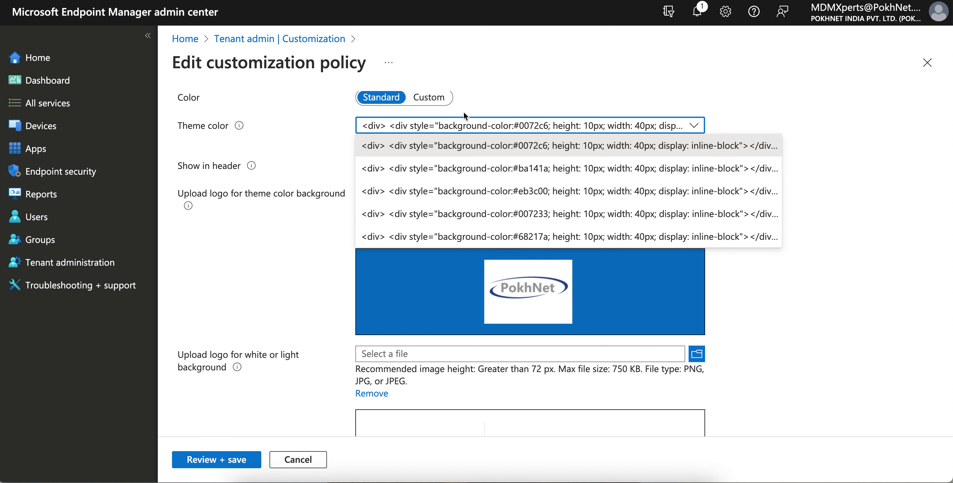
pyautogui.click(436, 104)
pyautogui.click(403, 127)
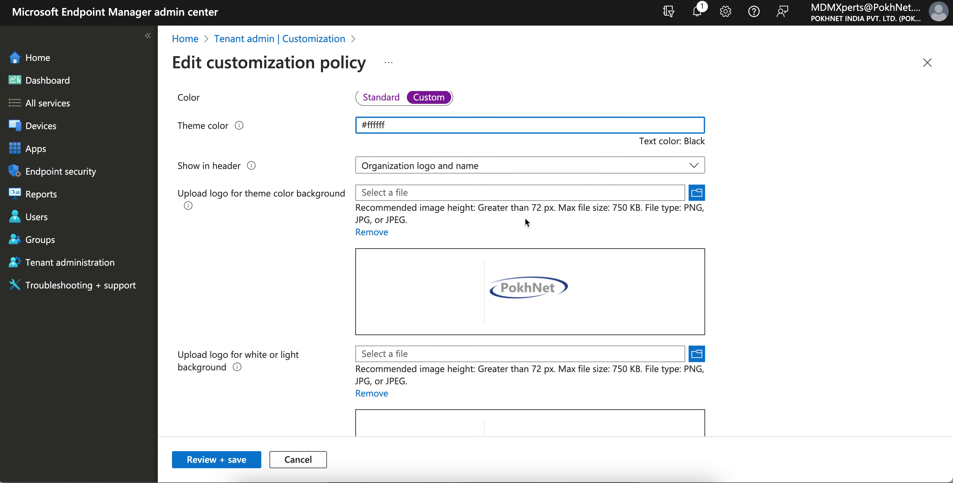
pyautogui.scroll(-10, 558, 244)
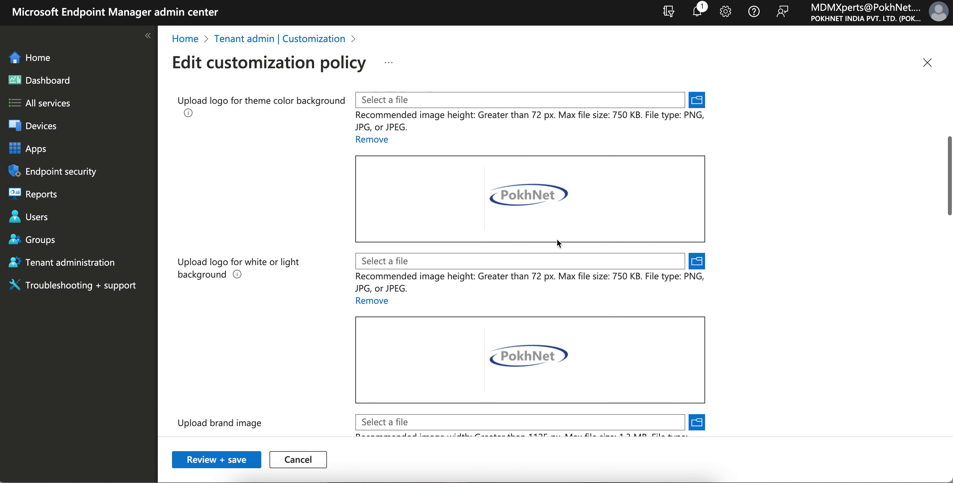
# Set both Office Online Applications and Azure AD Enterprise Applications app sources to Hide
pyautogui.scroll(-15, 558, 243)
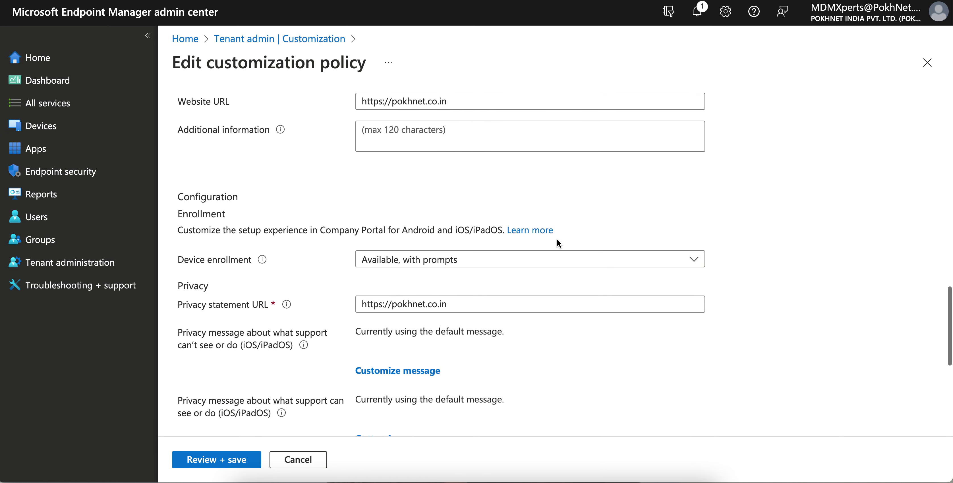
pyautogui.scroll(-2, 557, 242)
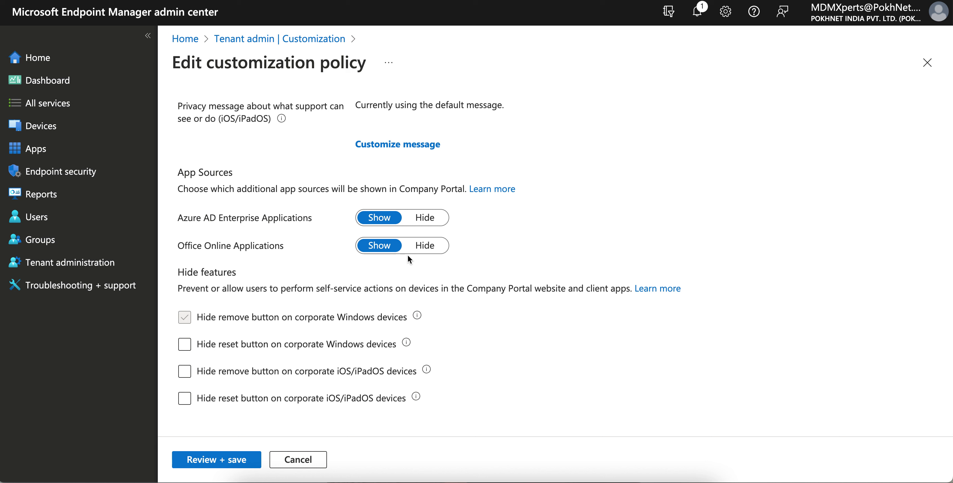
pyautogui.click(425, 245)
pyautogui.click(425, 217)
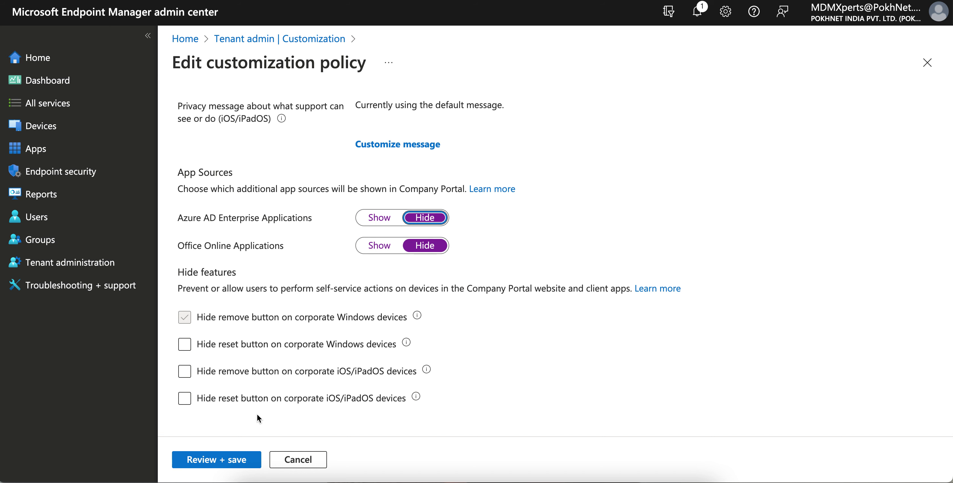
# Review and save the PokhNet customization, then open its Company Portal preview
pyautogui.click(225, 460)
pyautogui.click(222, 459)
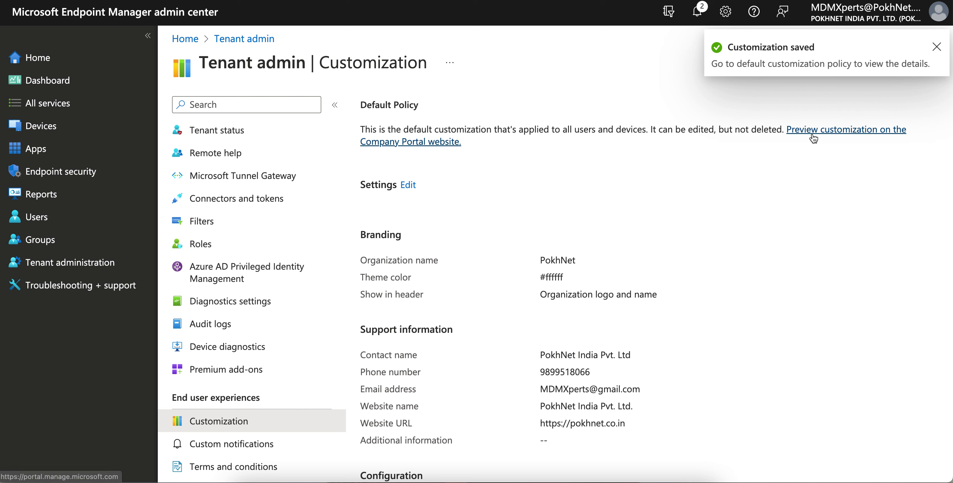
pyautogui.click(813, 138)
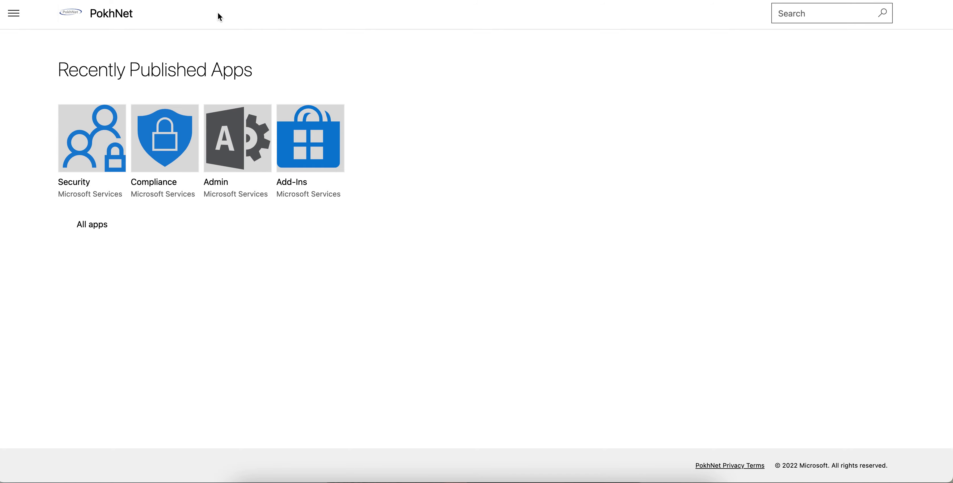
# Visit the Apps and Devices pages through the portal's navigation drawer
pyautogui.click(15, 15)
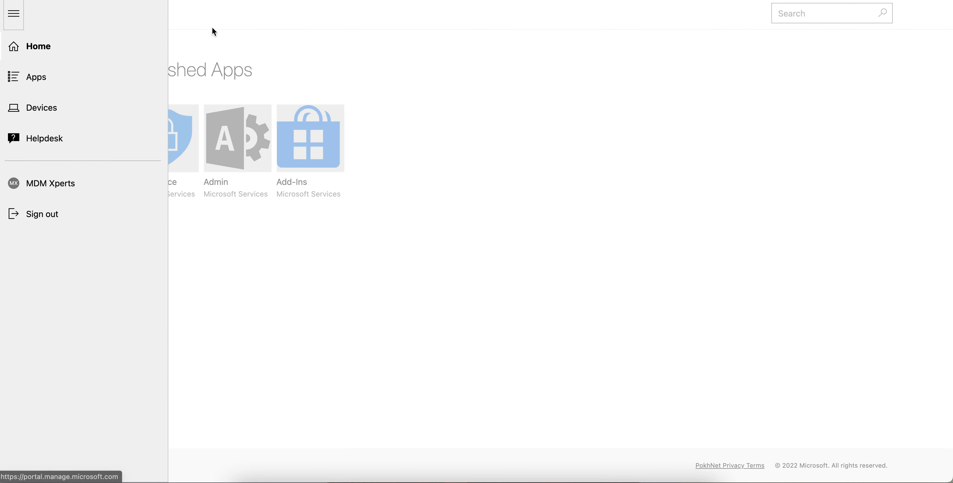
pyautogui.click(231, 20)
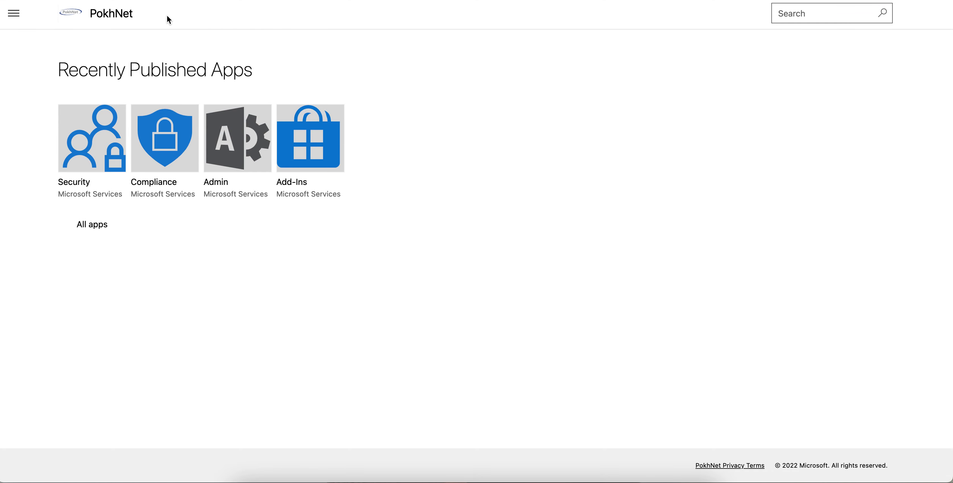
pyautogui.click(12, 21)
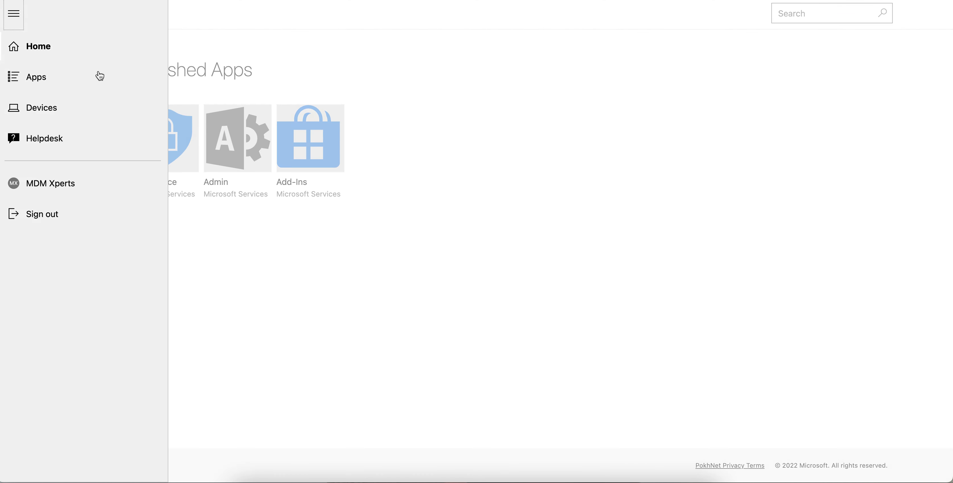
pyautogui.click(46, 84)
pyautogui.click(19, 23)
pyautogui.click(46, 102)
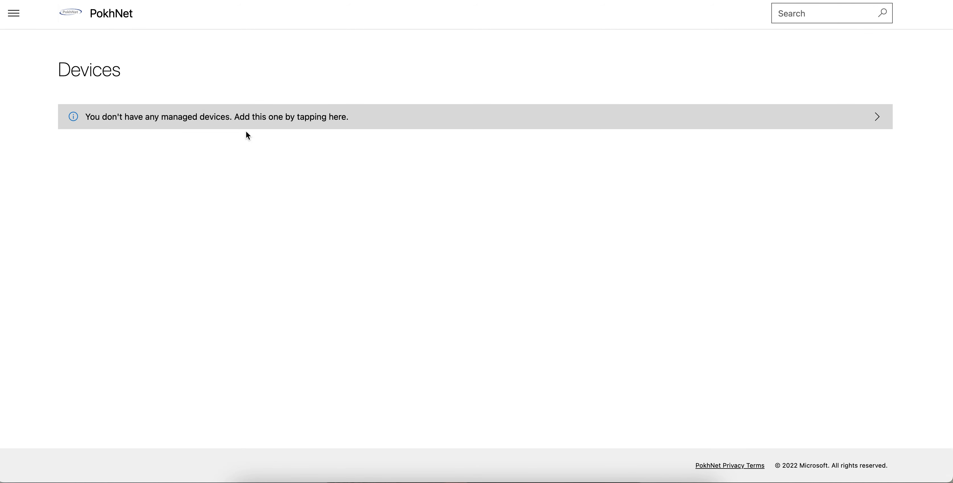
# Return to the Home page and view the helpdesk contact details
pyautogui.click(15, 15)
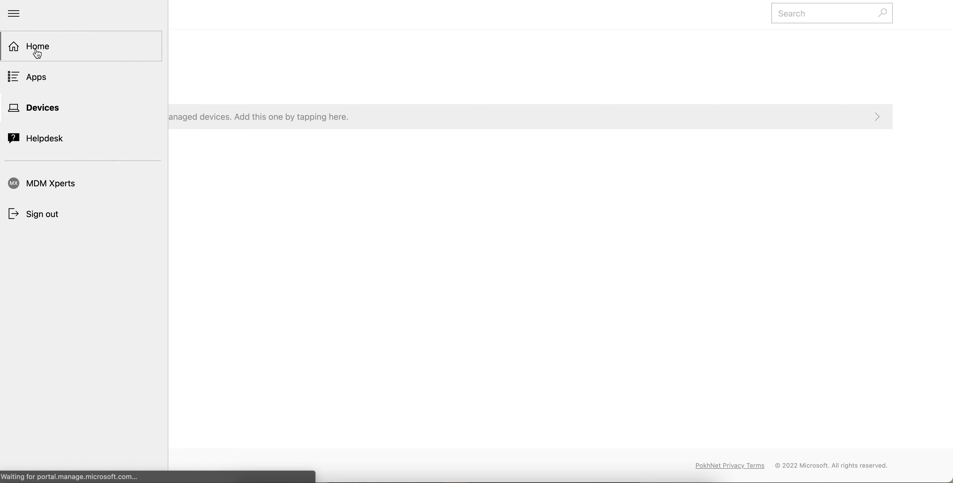
pyautogui.click(34, 48)
pyautogui.click(14, 15)
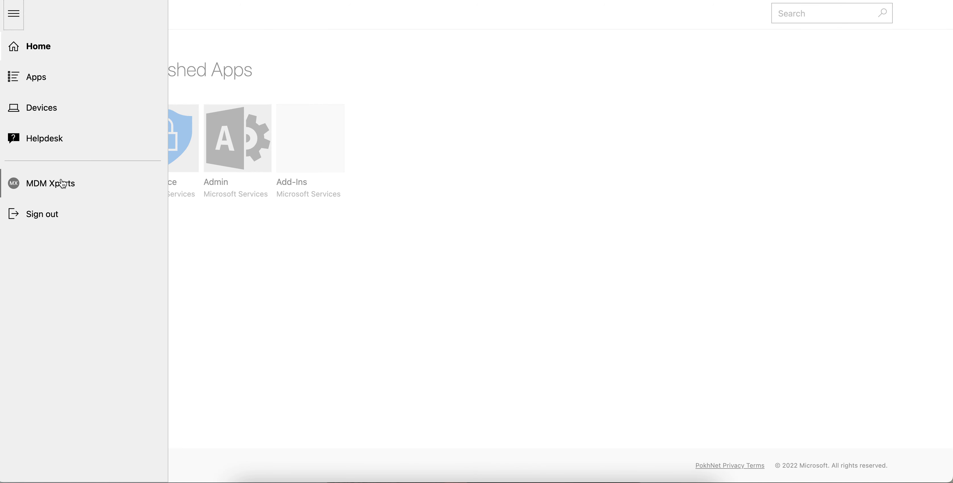
pyautogui.click(69, 144)
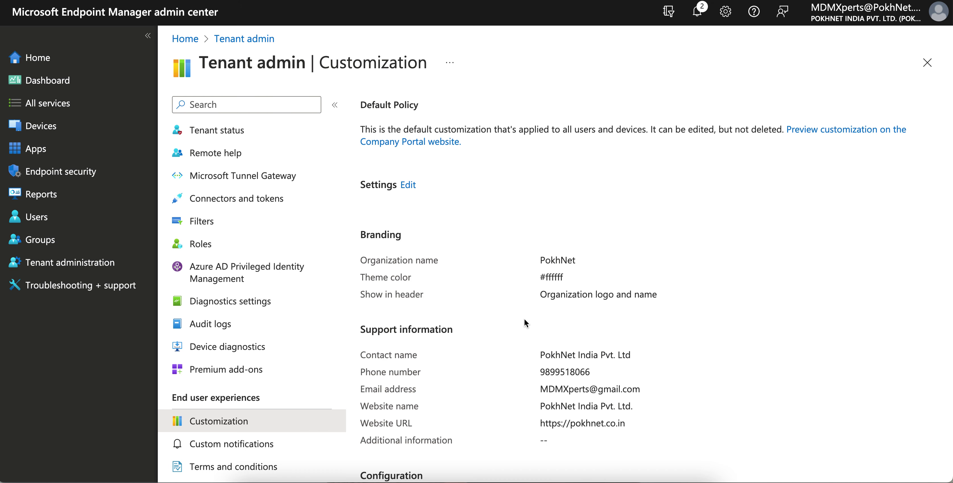
# Open the default customization policy's settings for editing
pyautogui.scroll(-10, 524, 322)
pyautogui.scroll(3, 524, 318)
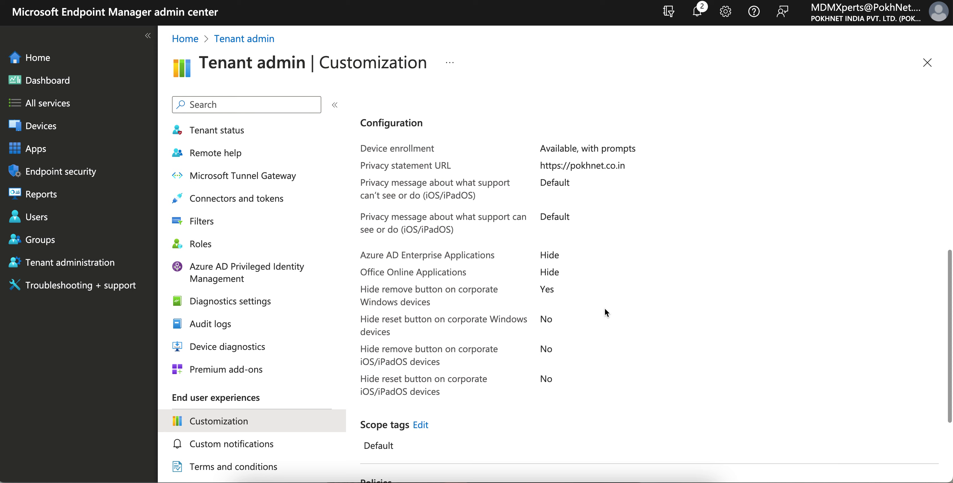
pyautogui.scroll(-3, 605, 312)
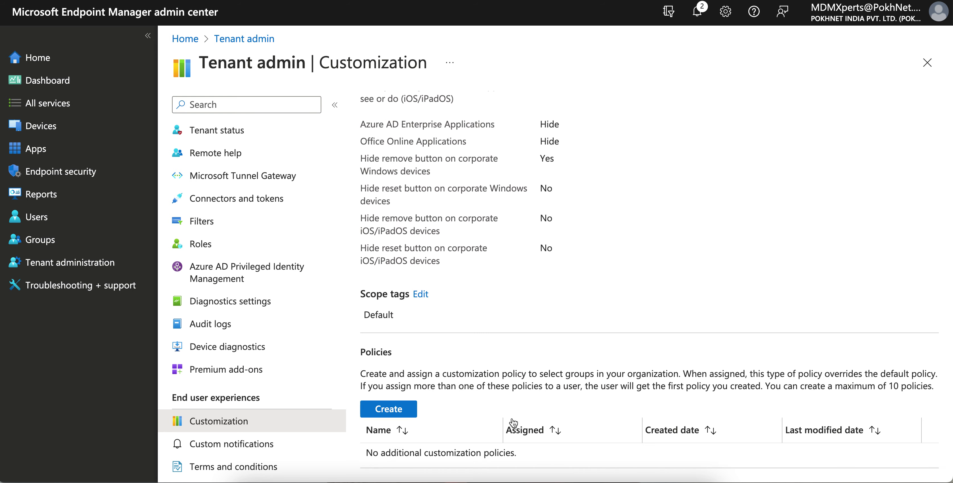
pyautogui.scroll(10, 497, 317)
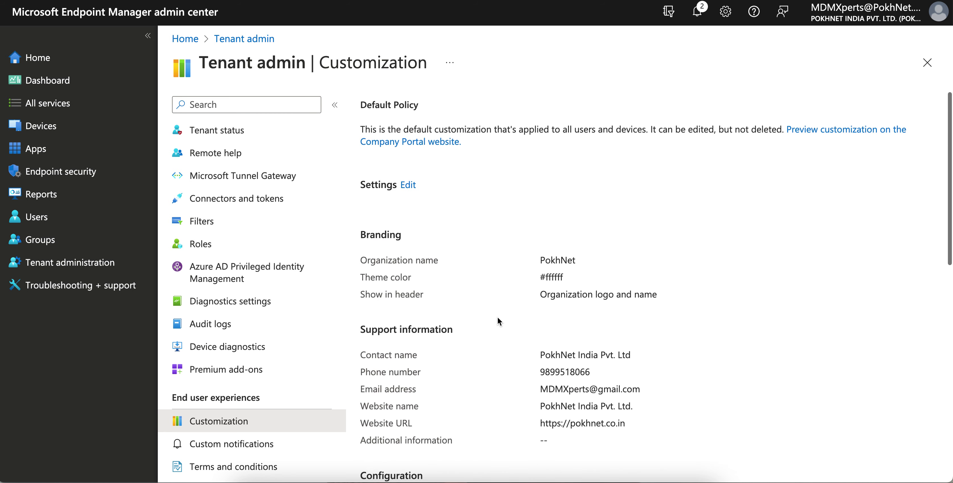
pyautogui.click(408, 186)
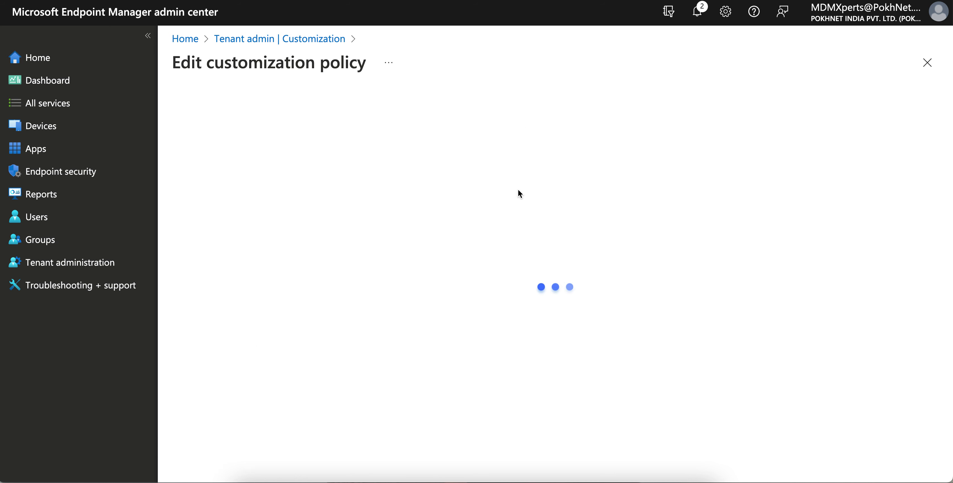
# Switch Azure AD Enterprise and Office Online app sources to Show, and save the policy
pyautogui.scroll(-15, 595, 292)
pyautogui.scroll(-3, 595, 288)
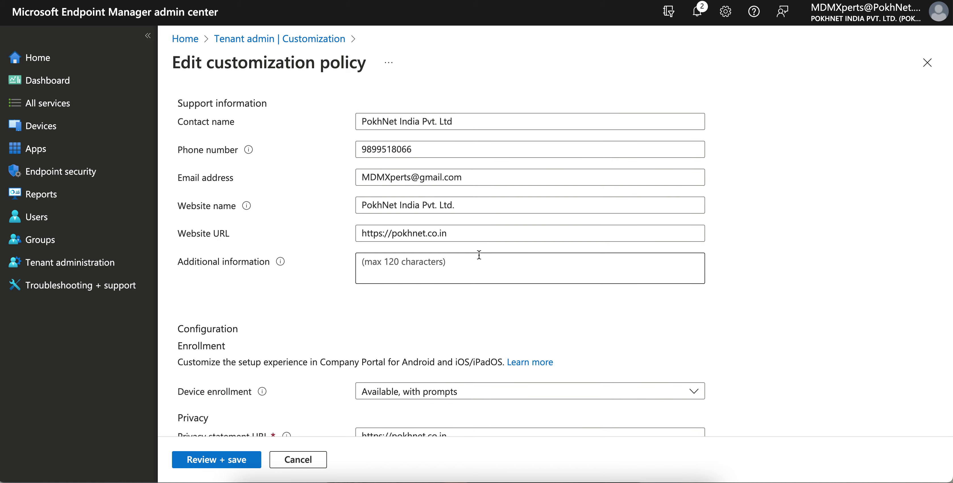
pyautogui.scroll(-7, 479, 254)
pyautogui.scroll(-4, 479, 255)
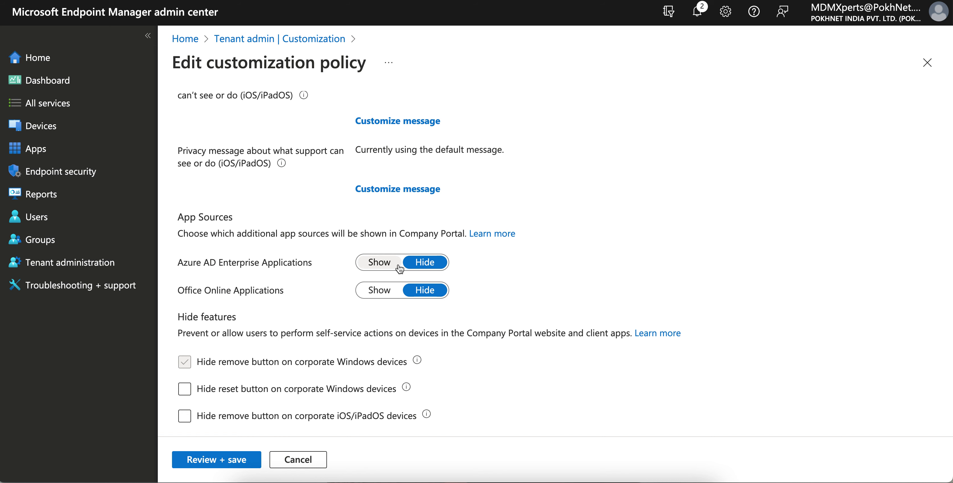
pyautogui.click(399, 266)
pyautogui.click(388, 290)
pyautogui.click(229, 459)
pyautogui.click(199, 459)
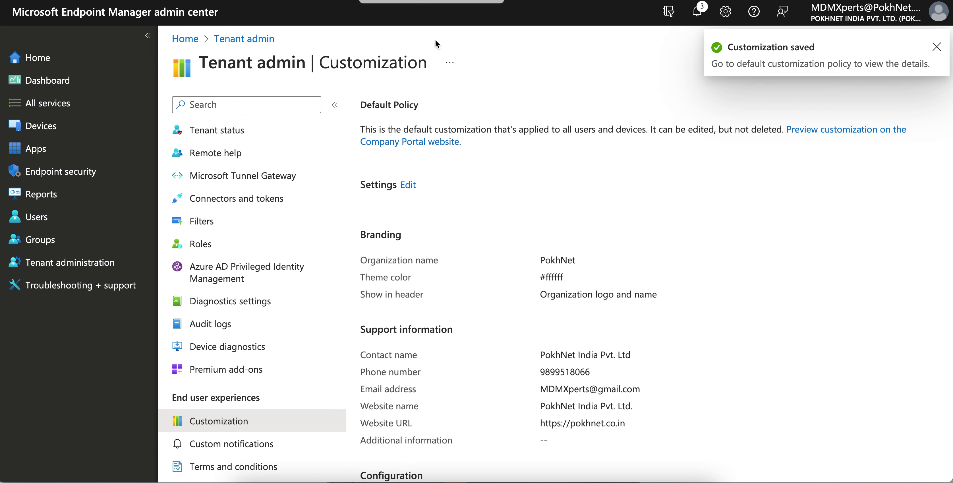
pyautogui.scroll(-15, 642, 246)
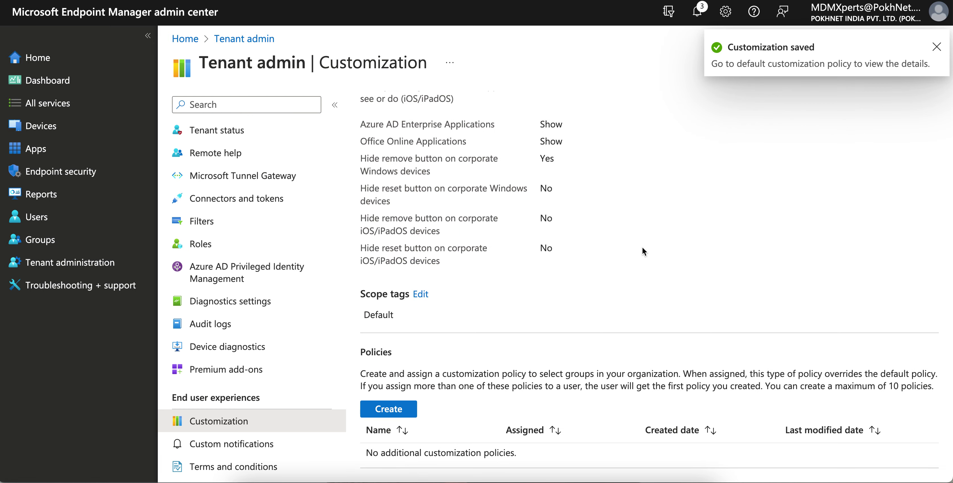
pyautogui.scroll(3, 642, 246)
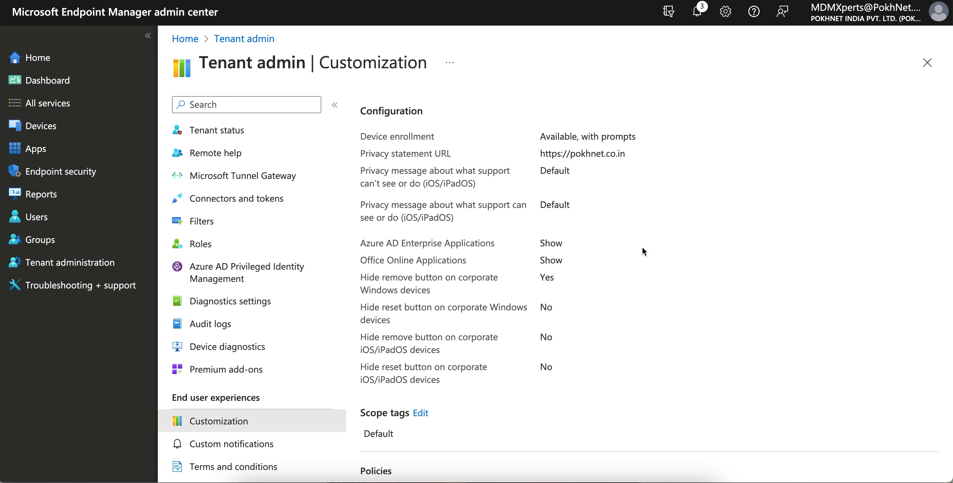
pyautogui.moveTo(570, 245); pyautogui.dragTo(503, 258)
pyautogui.moveTo(393, 206); pyautogui.dragTo(530, 393)
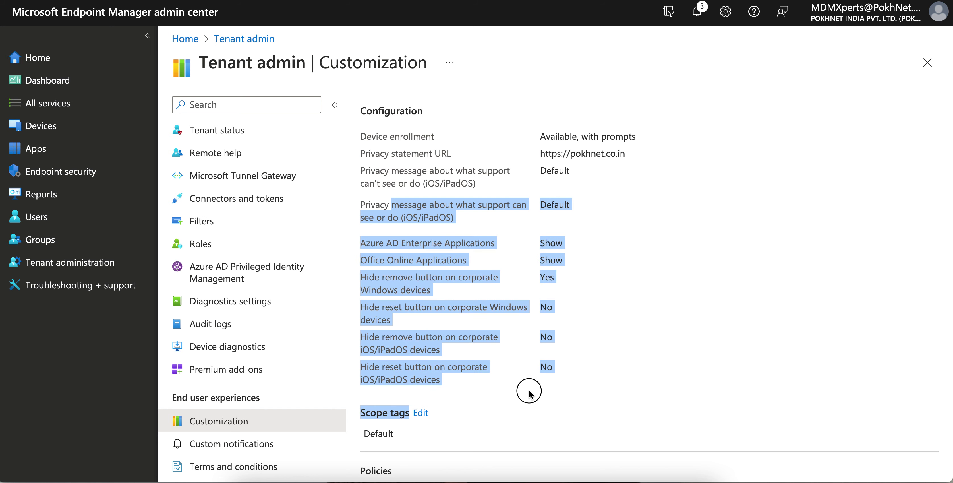
pyautogui.click(612, 249)
pyautogui.scroll(-3, 612, 248)
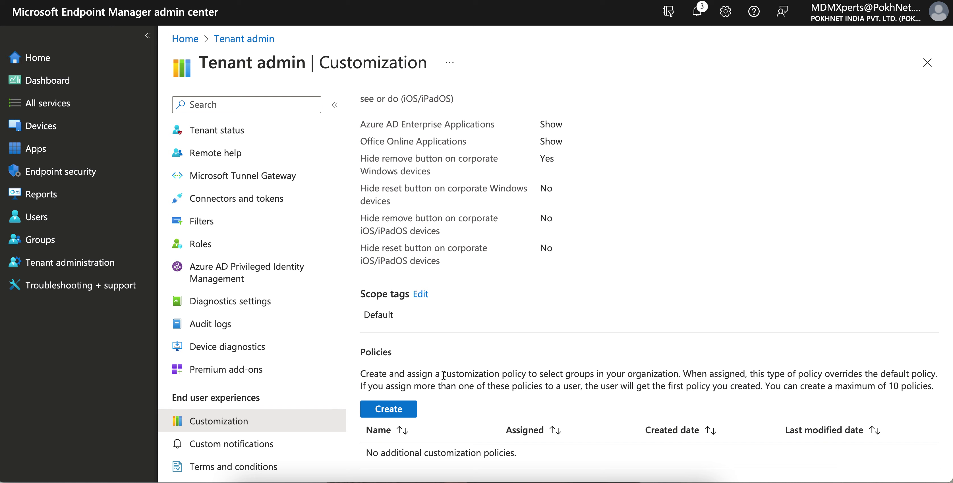
pyautogui.moveTo(444, 375); pyautogui.dragTo(854, 375)
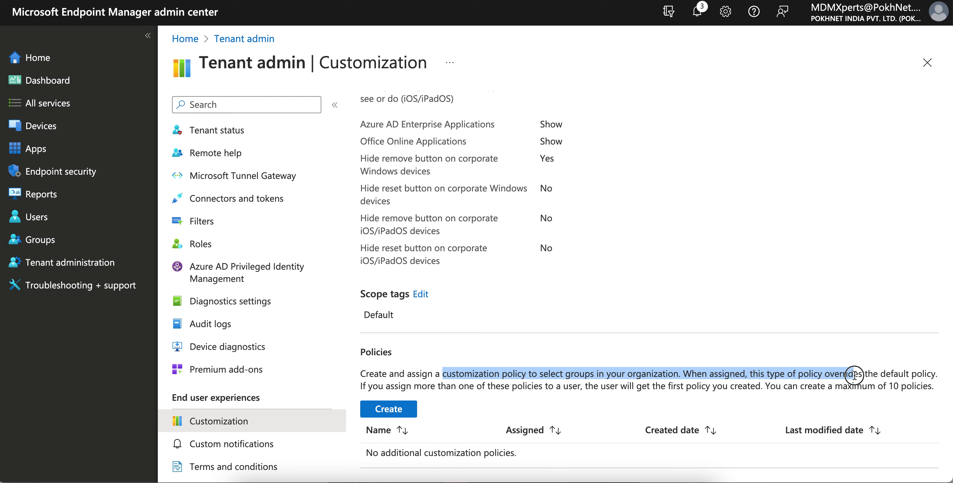
pyautogui.click(854, 375)
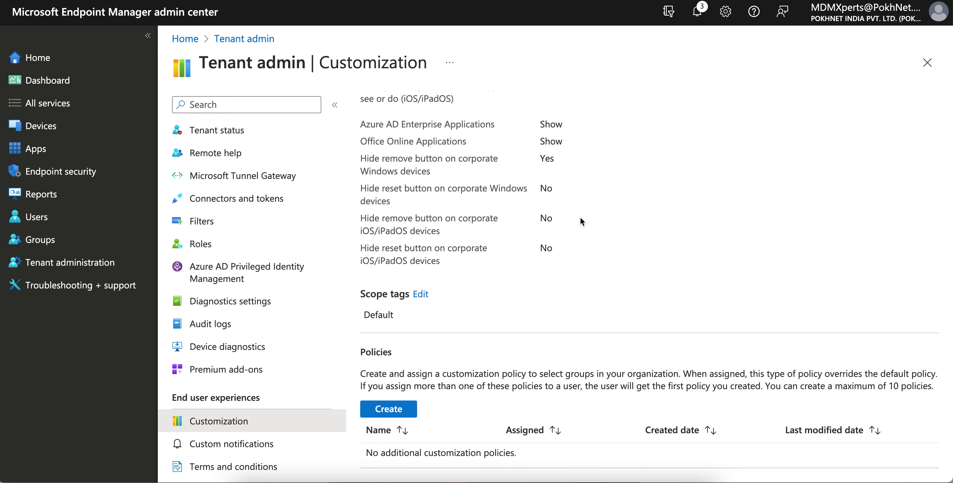
pyautogui.scroll(10, 579, 217)
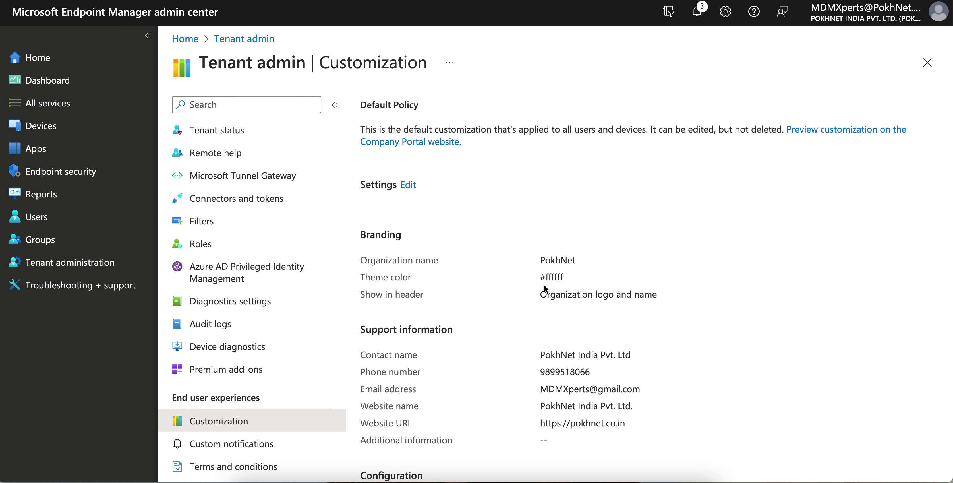
pyautogui.scroll(-10, 544, 284)
pyautogui.click(396, 409)
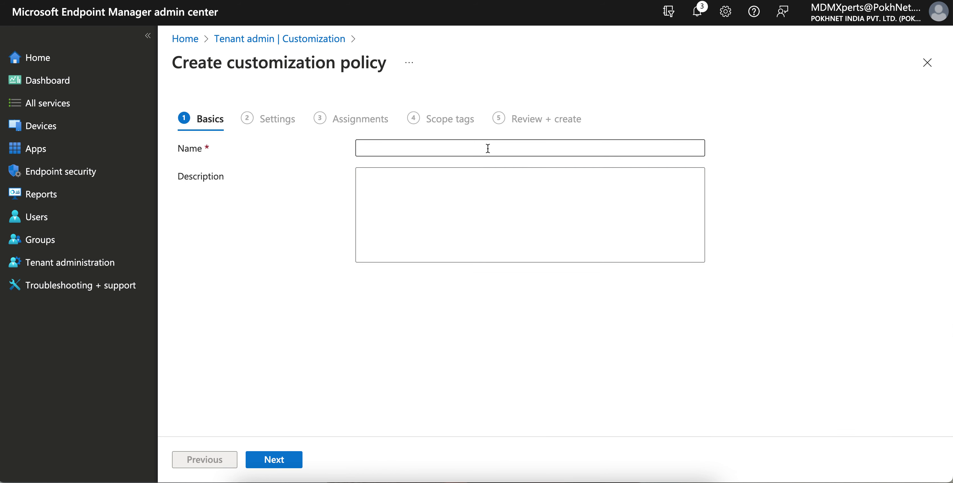
pyautogui.click(927, 63)
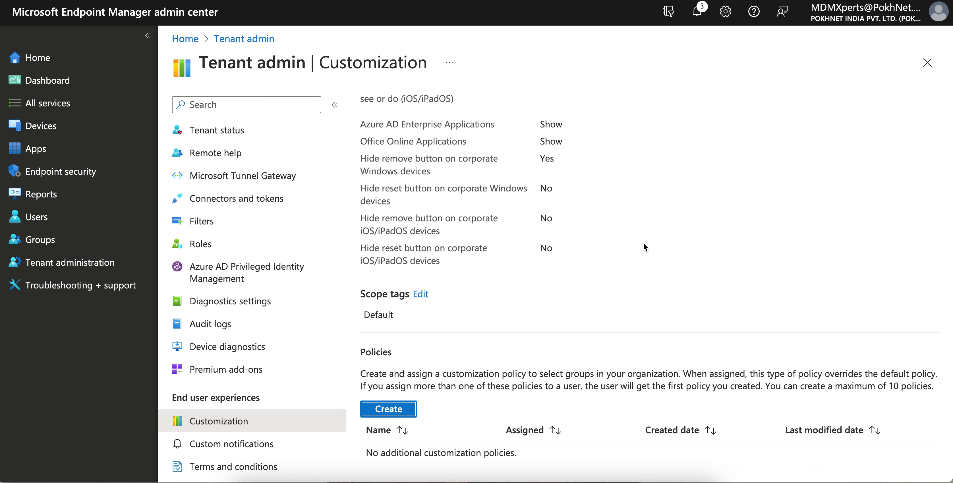
pyautogui.moveTo(802, 387); pyautogui.dragTo(932, 384)
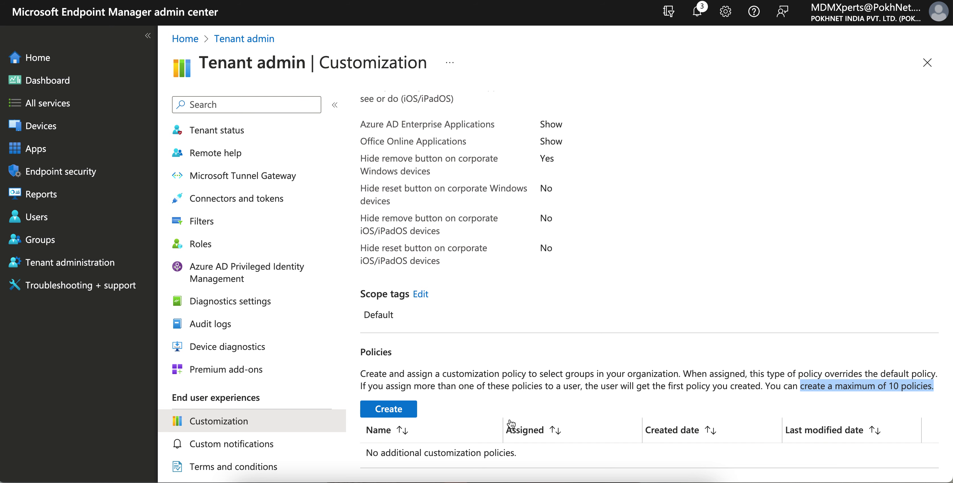
pyautogui.scroll(1, 581, 165)
pyautogui.scroll(10, 581, 166)
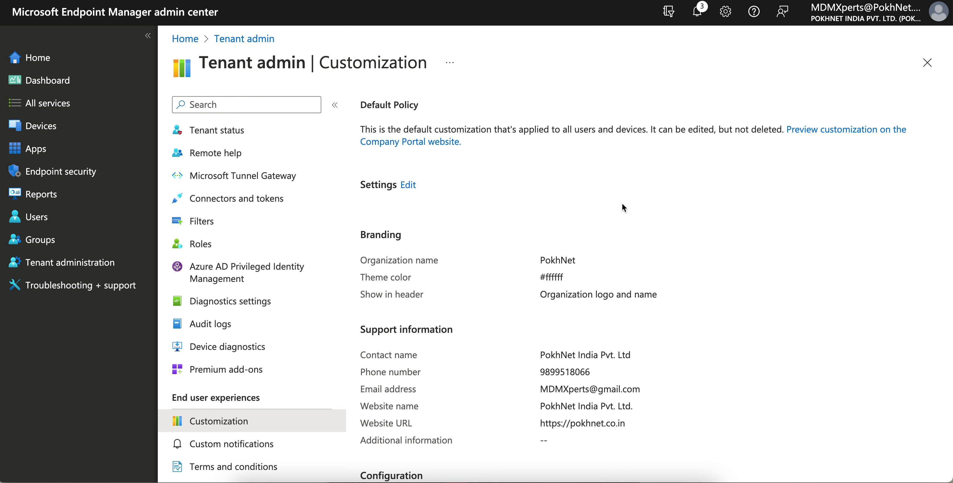
pyautogui.click(409, 185)
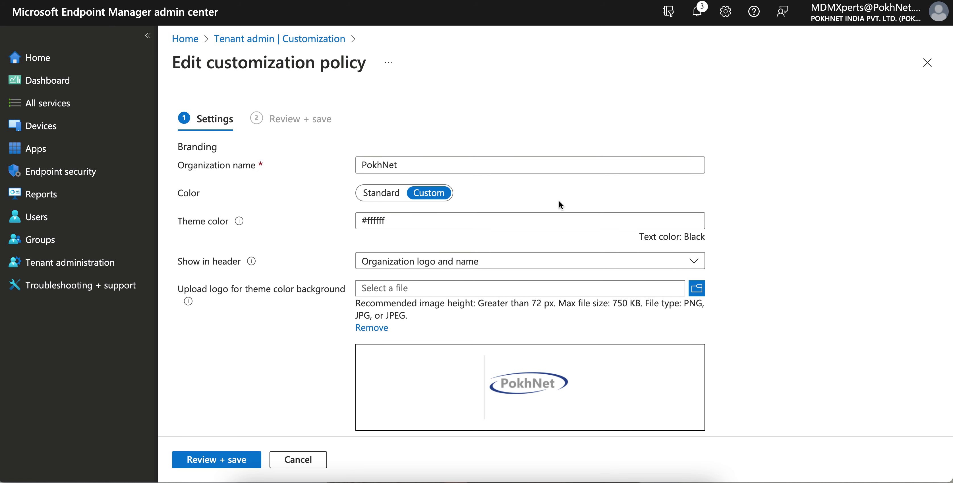
# Set the theme to the standard colour #eb3c00 red and save the policy
pyautogui.click(381, 192)
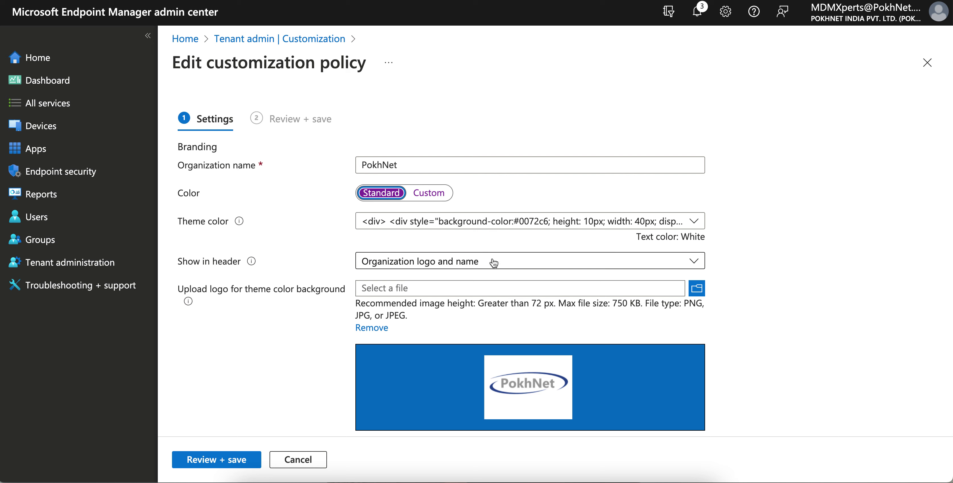
pyautogui.click(507, 224)
pyautogui.click(479, 286)
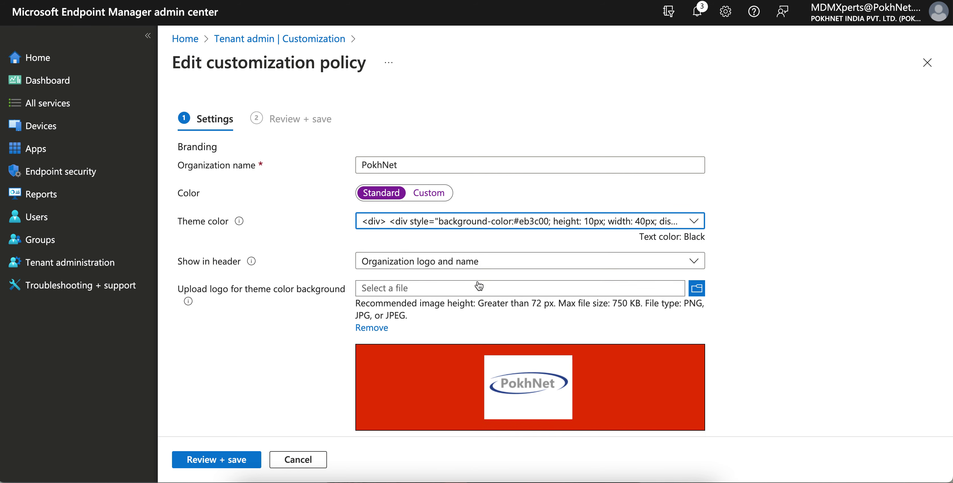
pyautogui.click(242, 460)
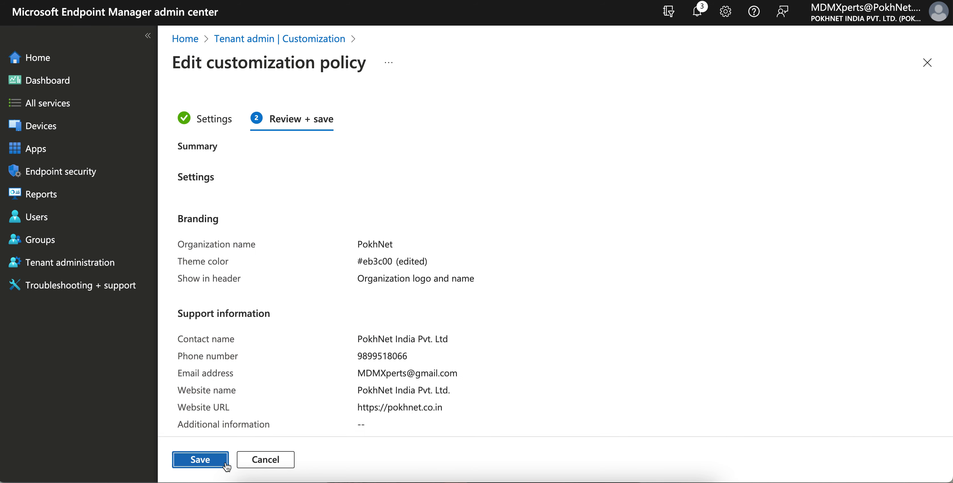
pyautogui.click(220, 464)
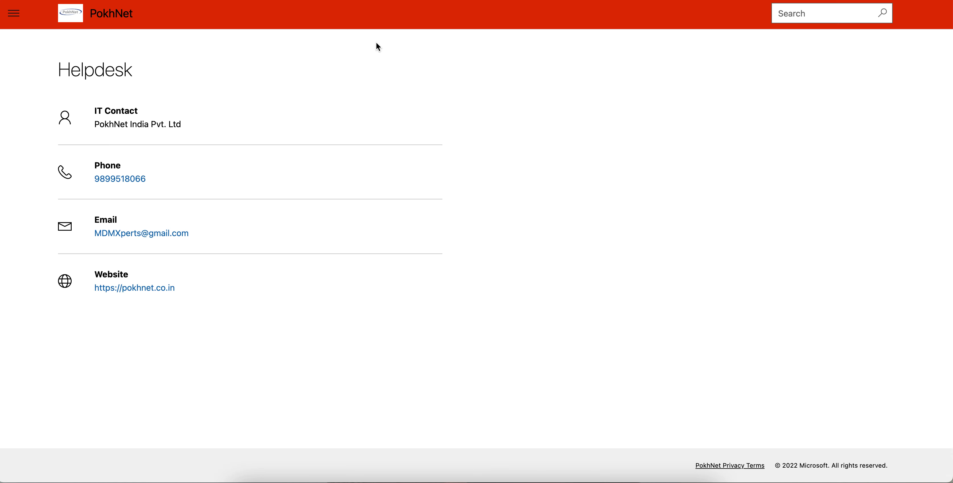
# Go to the Apps page of the red-themed PokhNet Company Portal
pyautogui.click(14, 13)
pyautogui.click(36, 76)
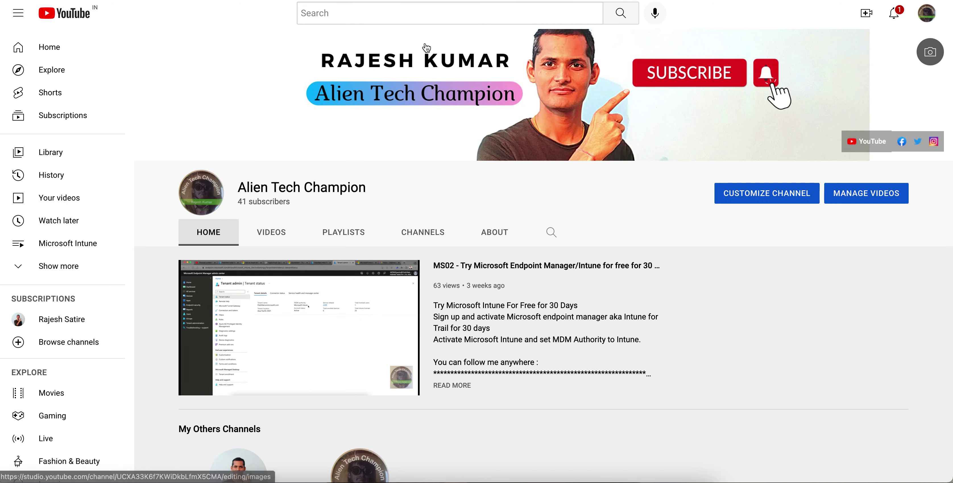
# Open the Alien Tech Champion channel's Videos tab and browse the uploads grid
pyautogui.click(275, 237)
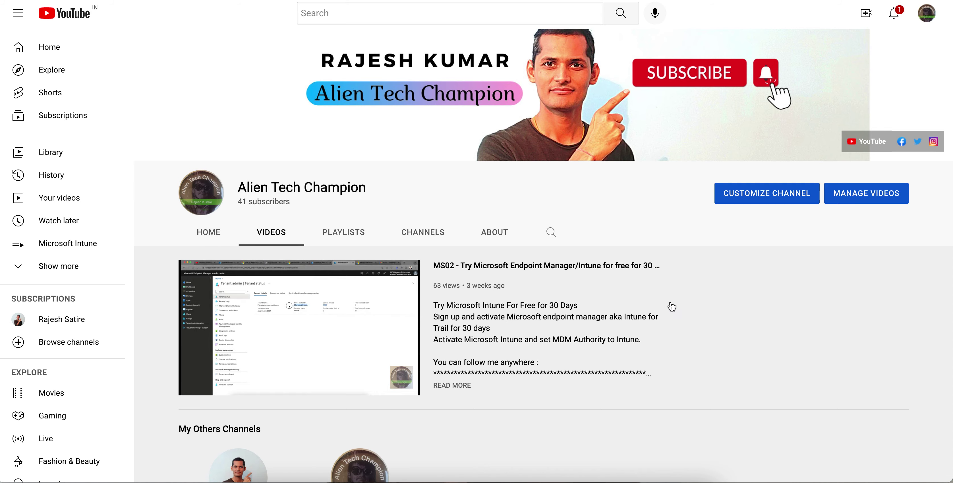
pyautogui.scroll(-4, 629, 296)
pyautogui.scroll(3, 534, 278)
pyautogui.scroll(1, 534, 278)
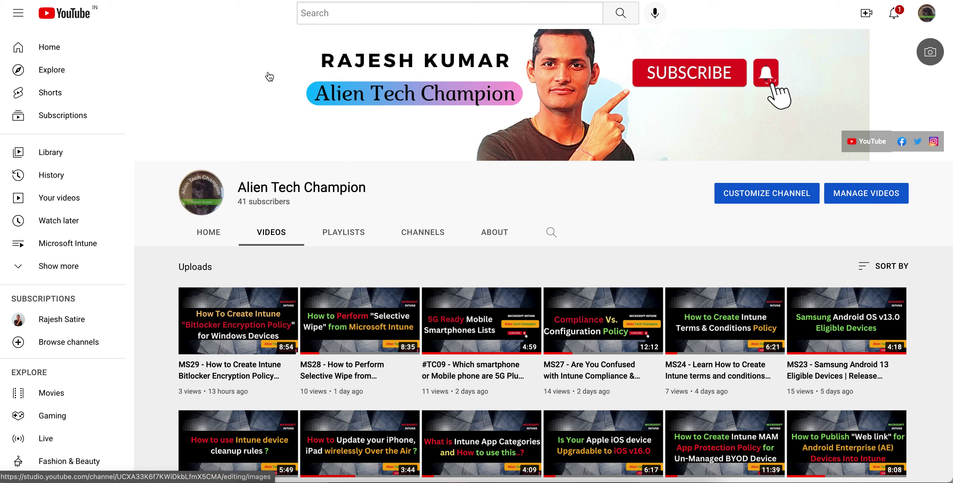